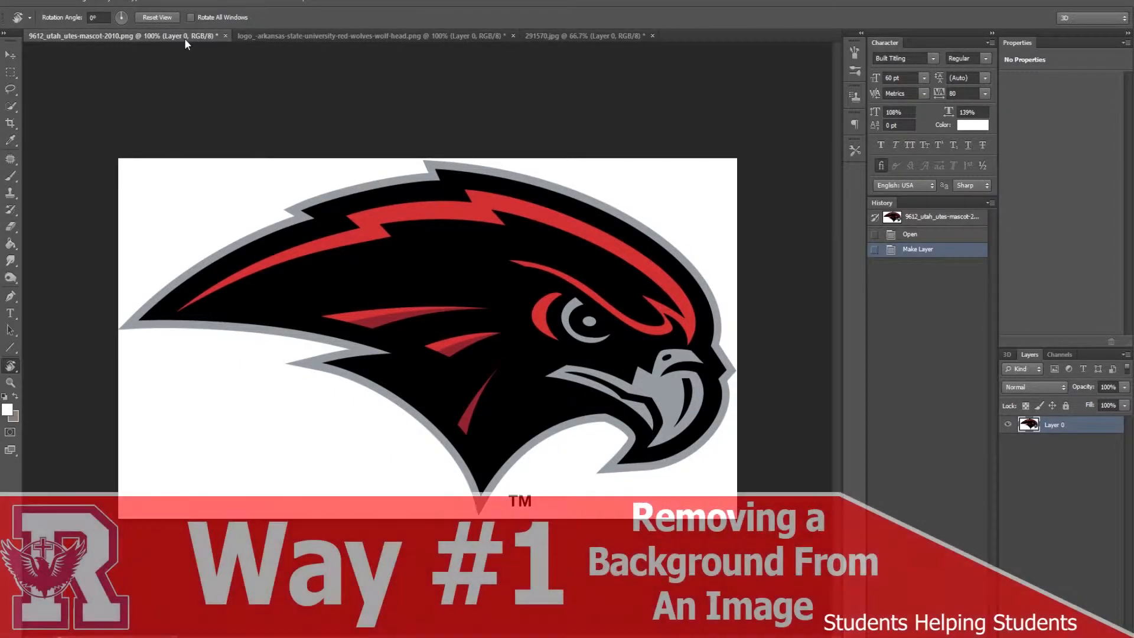
# Select the white background around the hawk logo with the Magic Wand tool.
pyautogui.click(12, 106)
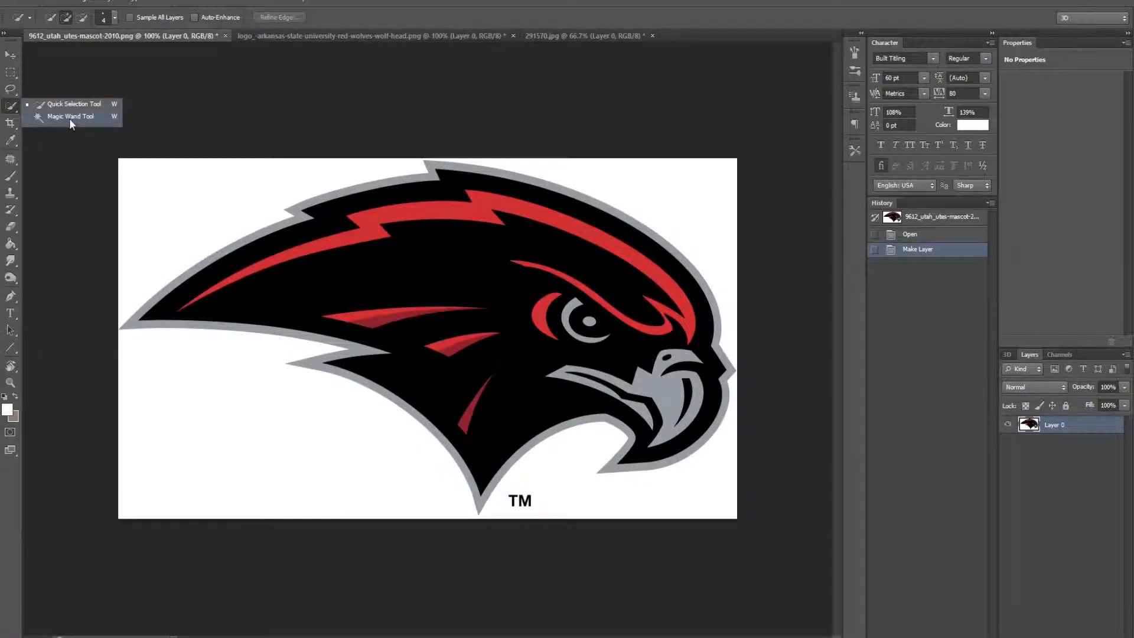
pyautogui.click(104, 107)
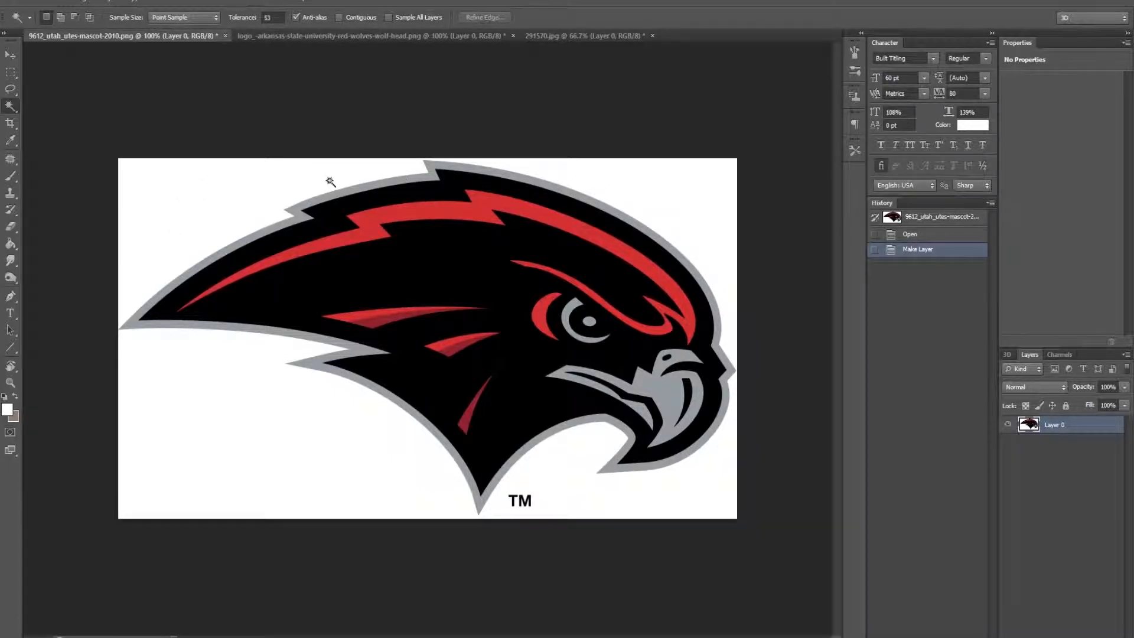
pyautogui.click(177, 203)
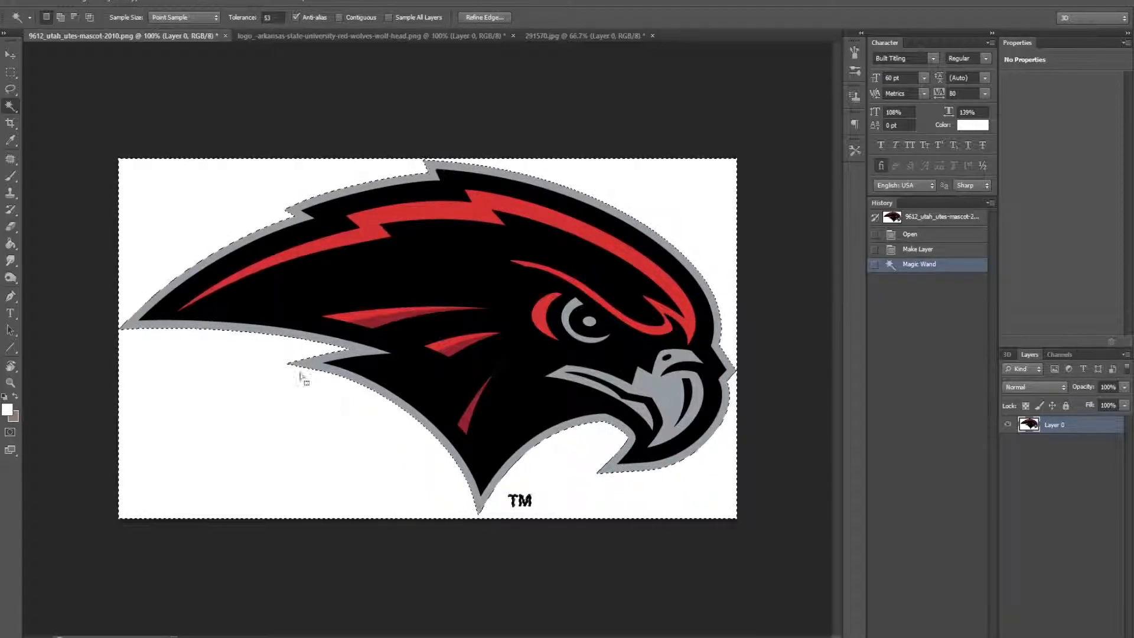
# Try clearing the white background and its inverse selection, undoing each deletion and inverting back to the background selection.
pyautogui.press('Delete')
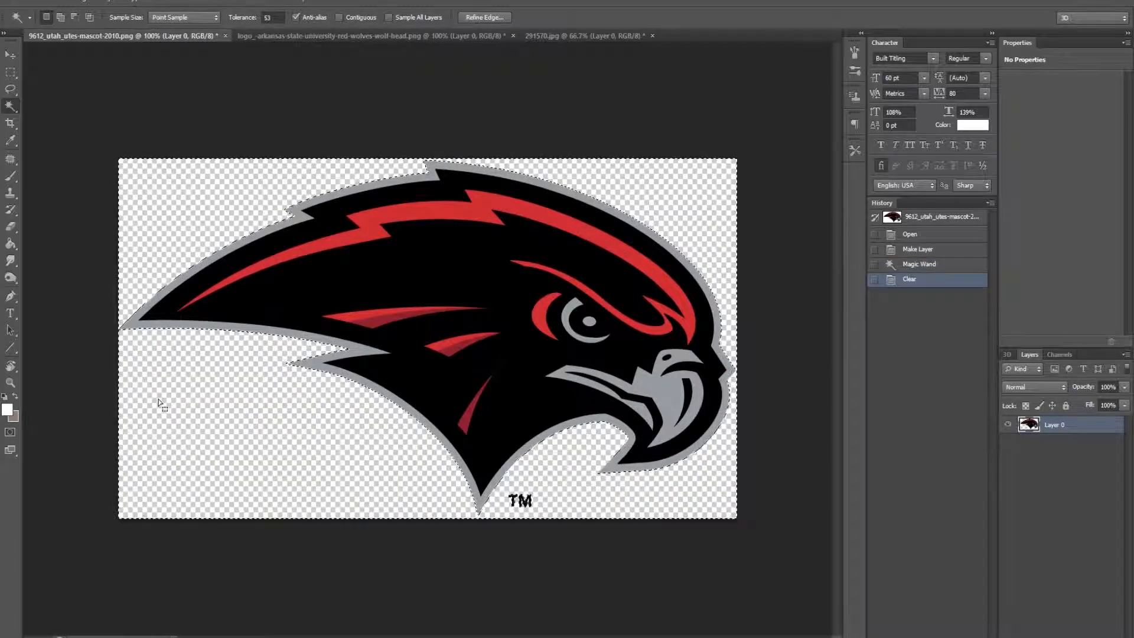
pyautogui.hotkey('ctrl', 'z')
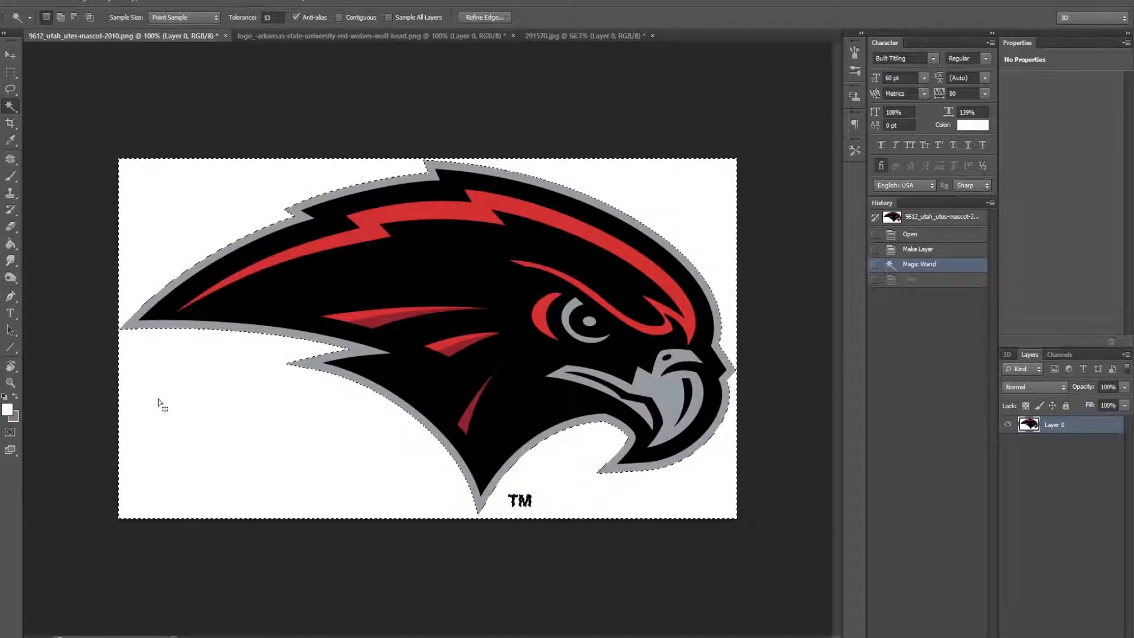
pyautogui.hotkey('ctrl', 'shift', 'i')
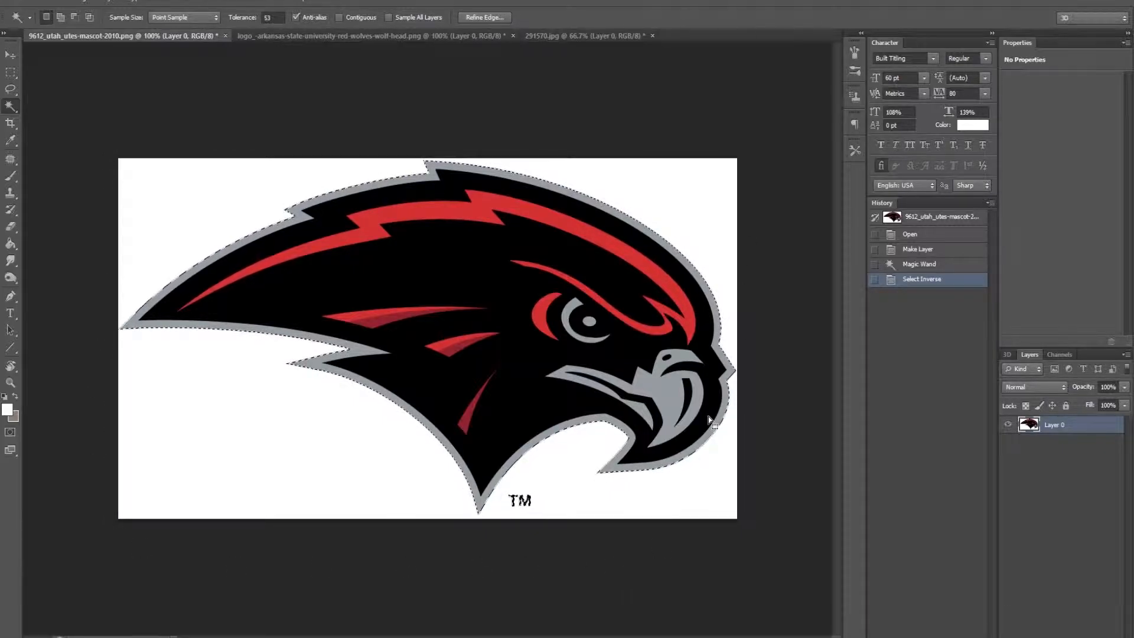
pyautogui.press('Delete')
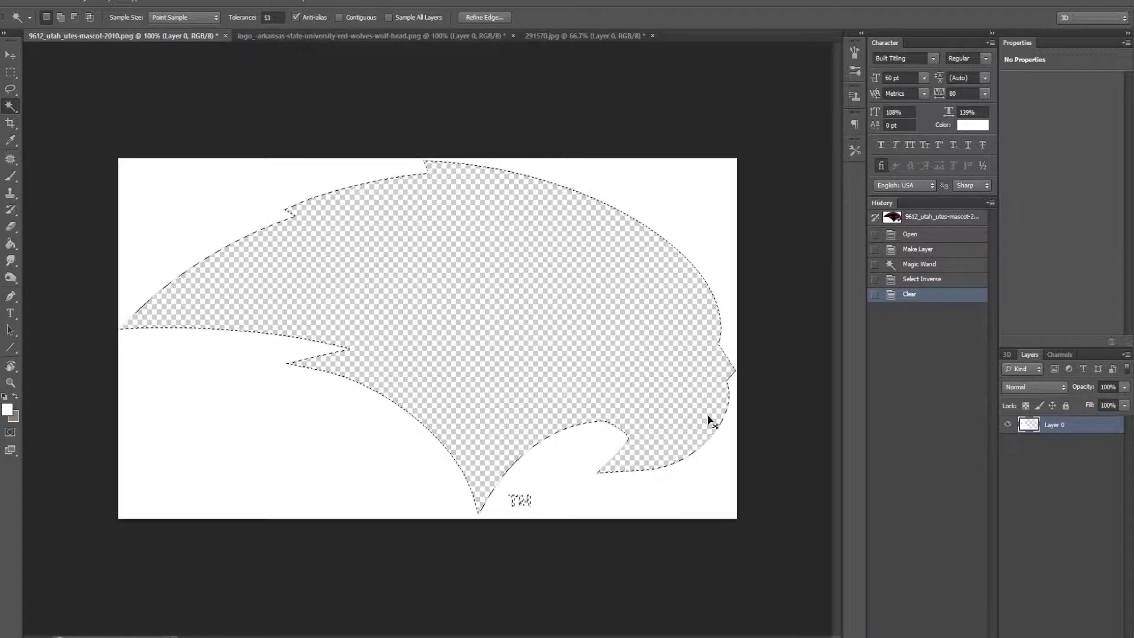
pyautogui.hotkey('ctrl', 'z')
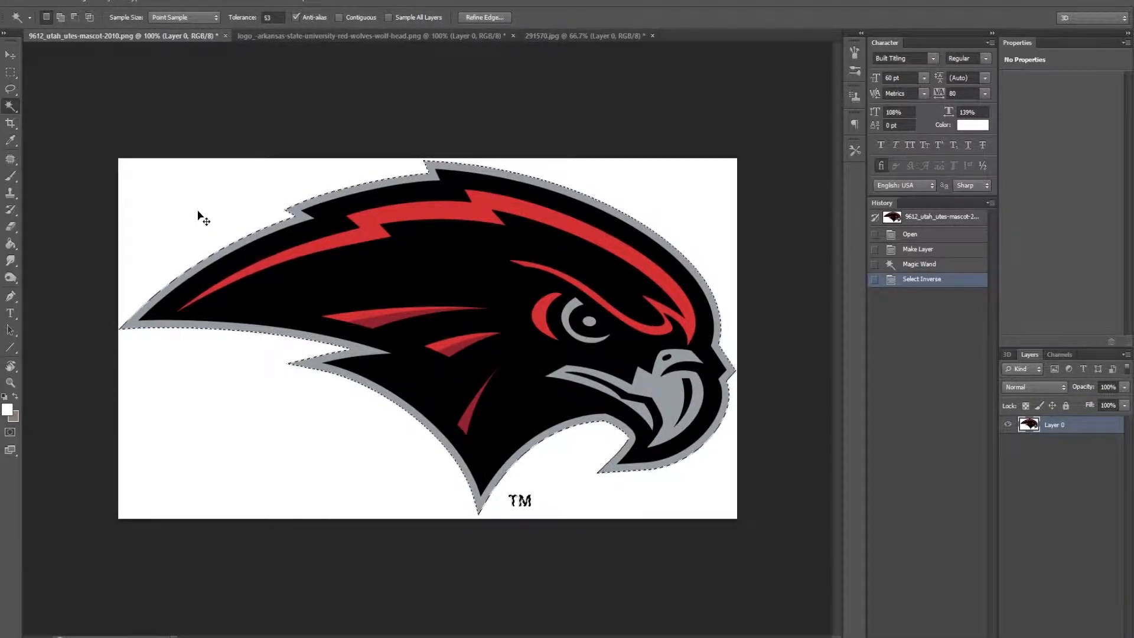
pyautogui.hotkey('ctrl', 'shift', 'i')
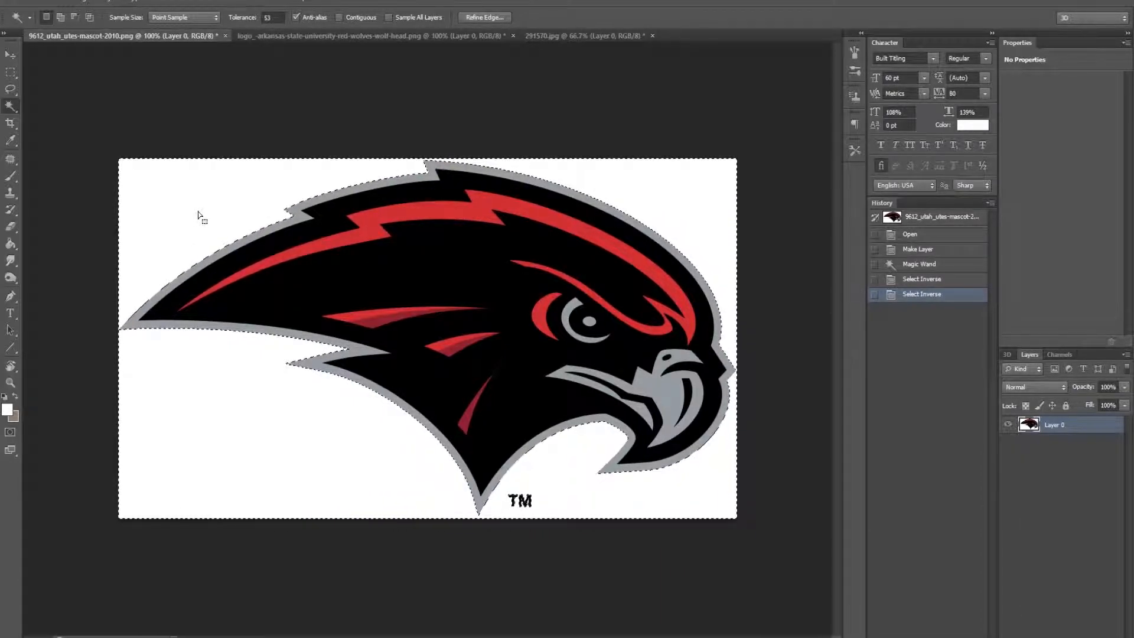
# Clear the selected white background around the hawk logo and deselect.
pyautogui.press('Delete')
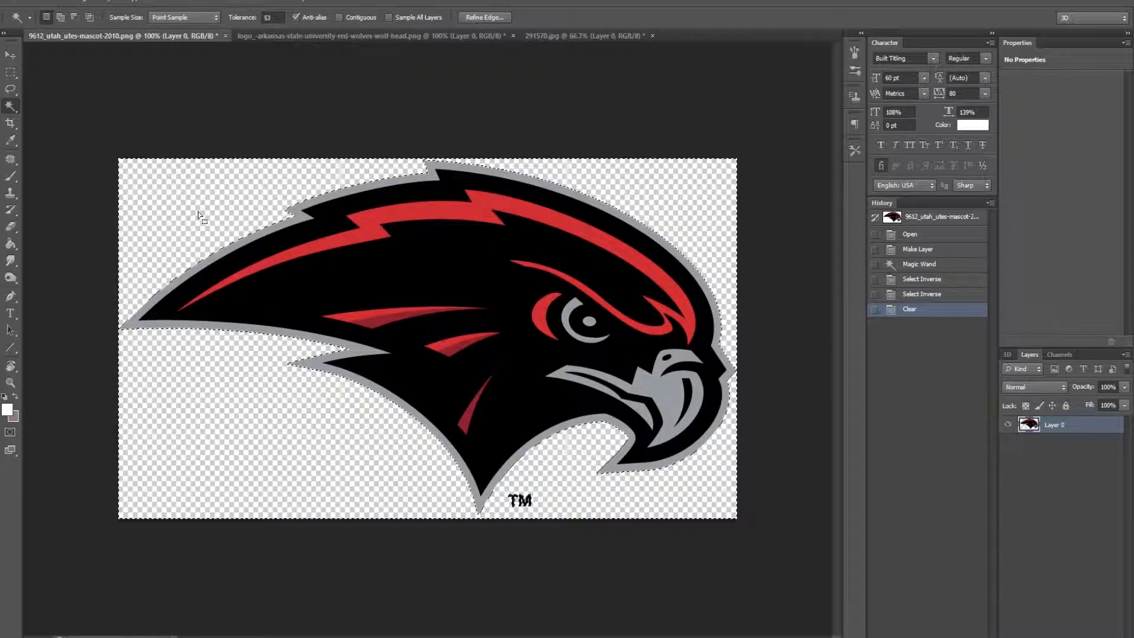
pyautogui.hotkey('ctrl', 'd')
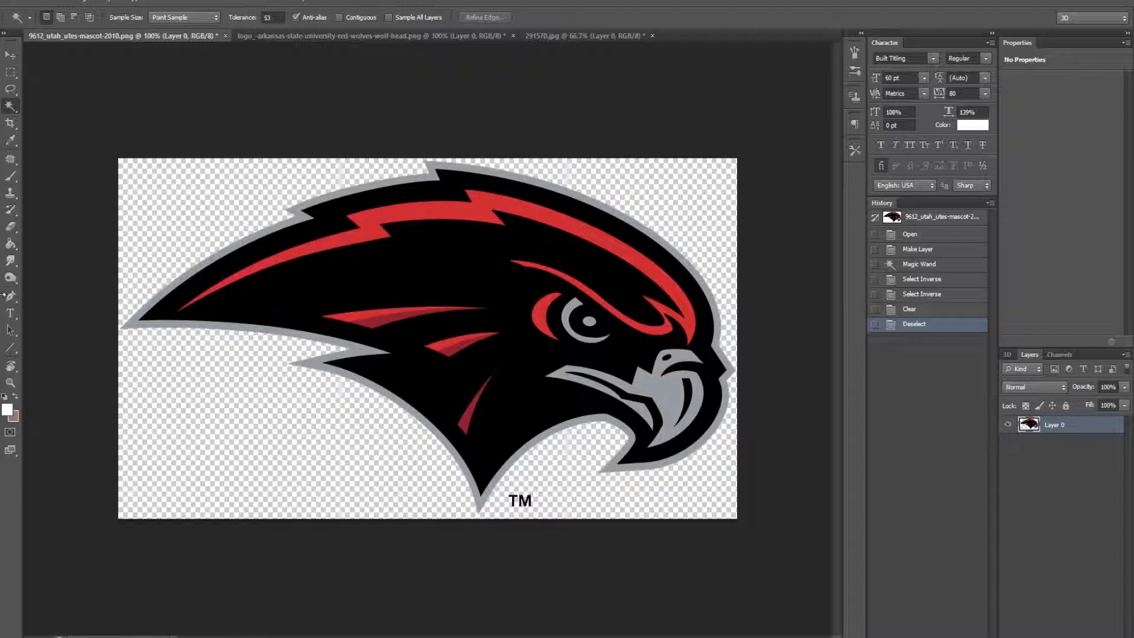
# Add a new layer painted black with the Brush tool beneath the hawk logo and merge both layers.
pyautogui.click(10, 176)
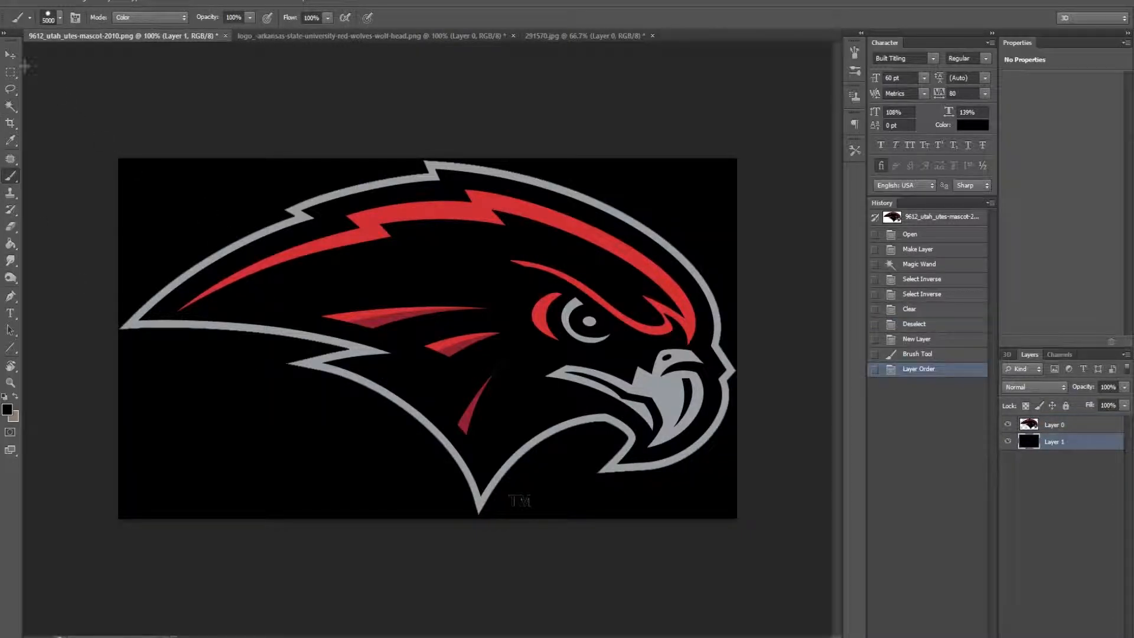
pyautogui.click(11, 57)
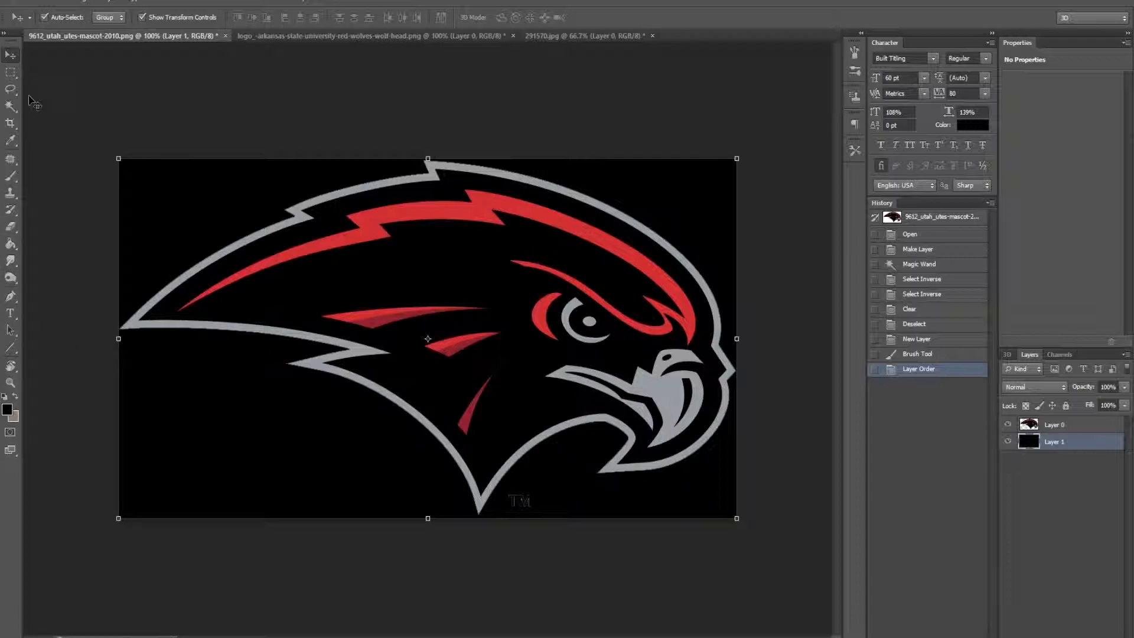
pyautogui.click(12, 106)
pyautogui.click(220, 227)
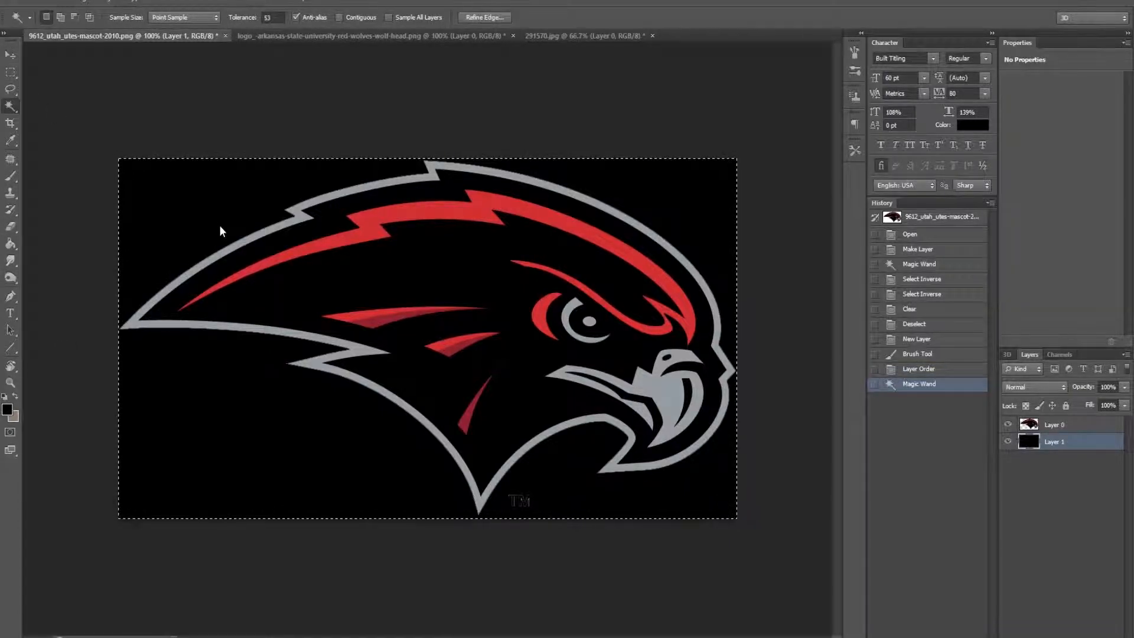
pyautogui.rightClick(1101, 430)
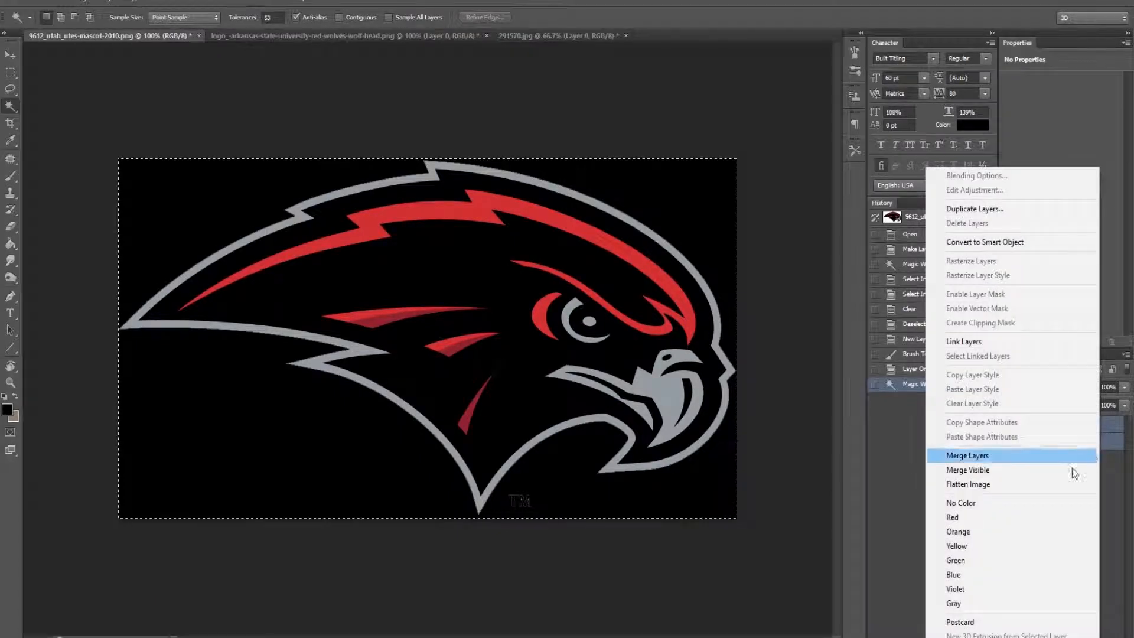
pyautogui.click(1047, 462)
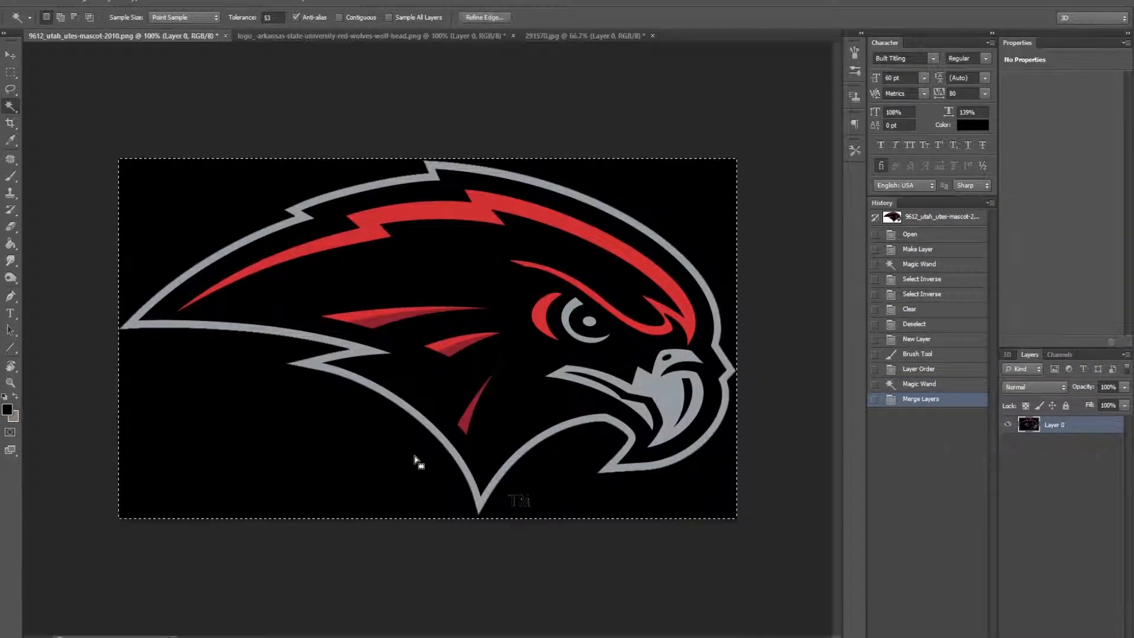
# Select the black areas of the merged hawk layer with the Magic Wand, clear them and deselect.
pyautogui.hotkey('ctrl', 'd')
pyautogui.click(236, 438)
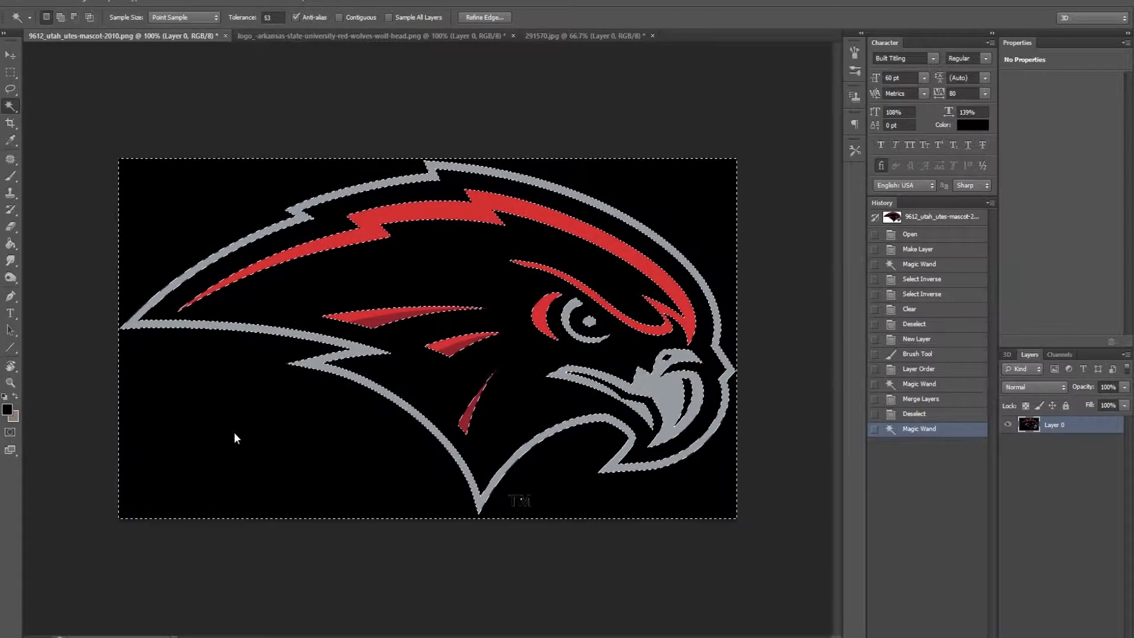
pyautogui.press('Delete')
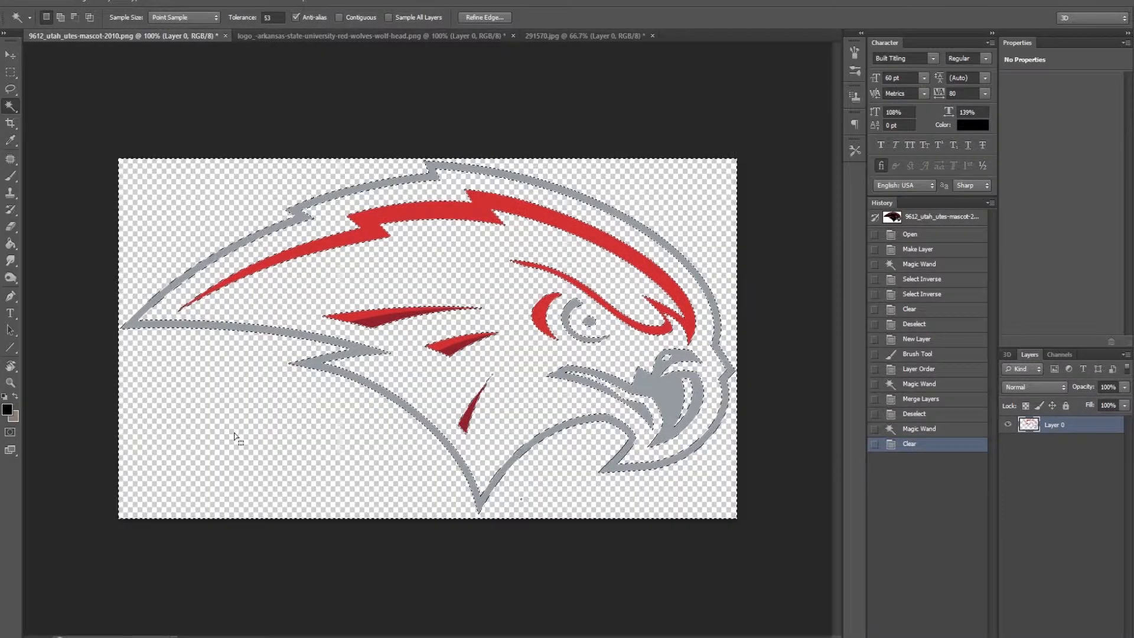
pyautogui.hotkey('ctrl', 'd')
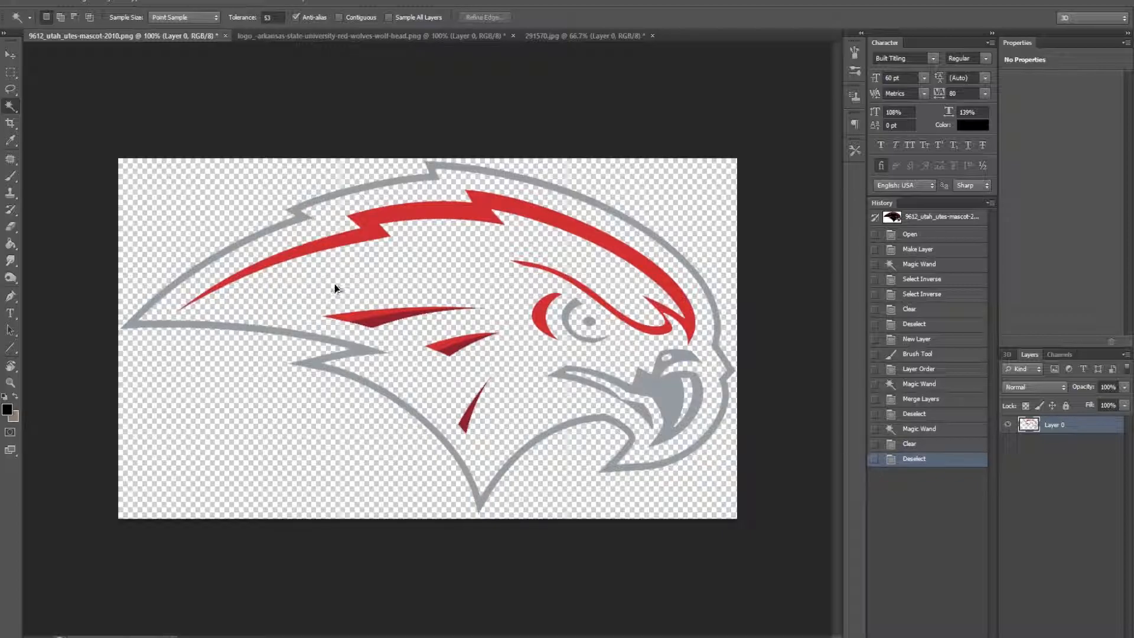
# Undo the black-layer edits back to the hawk logo with only its white background removed.
pyautogui.hotkey('ctrl', 'alt', 'z')
pyautogui.hotkey('ctrl', 'alt', 'z')
pyautogui.hotkey('ctrl', 'alt', 'z')
pyautogui.hotkey('ctrl', 'alt', 'z')
pyautogui.hotkey('ctrl', 'alt', 'z')
pyautogui.hotkey('ctrl', 'alt', 'z')
pyautogui.hotkey('ctrl', 'alt', 'z')
pyautogui.hotkey('ctrl', 'alt', 'z')
pyautogui.hotkey('ctrl', 'alt', 'z')
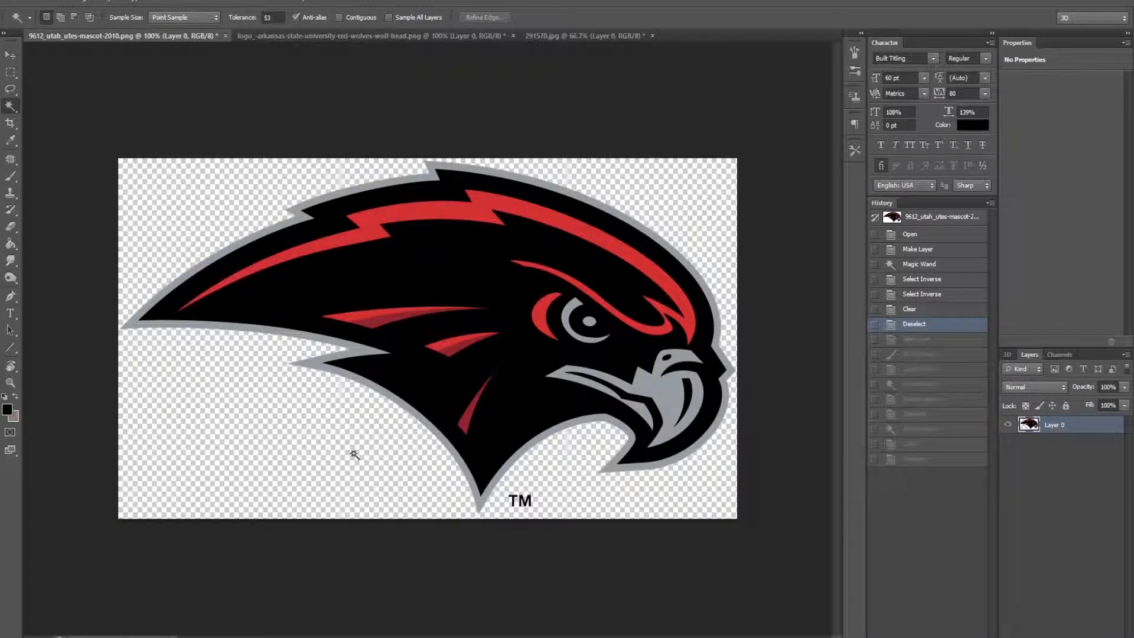
# Switch to the wolf-head logo document and set up the Quick Selection tool with a 4 px brush.
pyautogui.hotkey('ctrl', 'Tab')
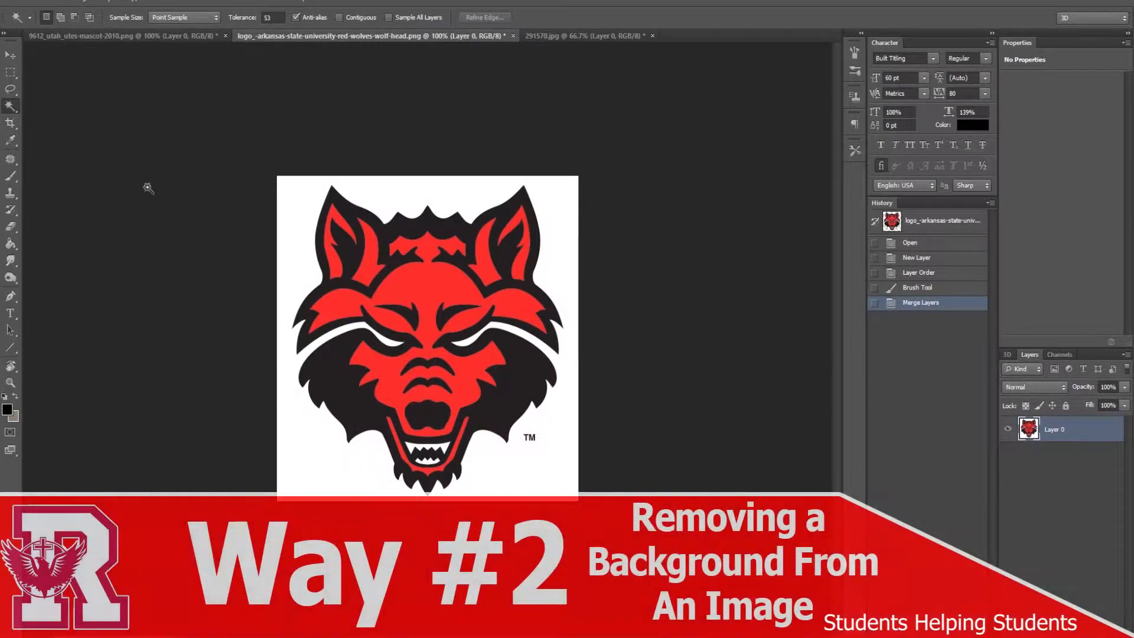
pyautogui.click(9, 53)
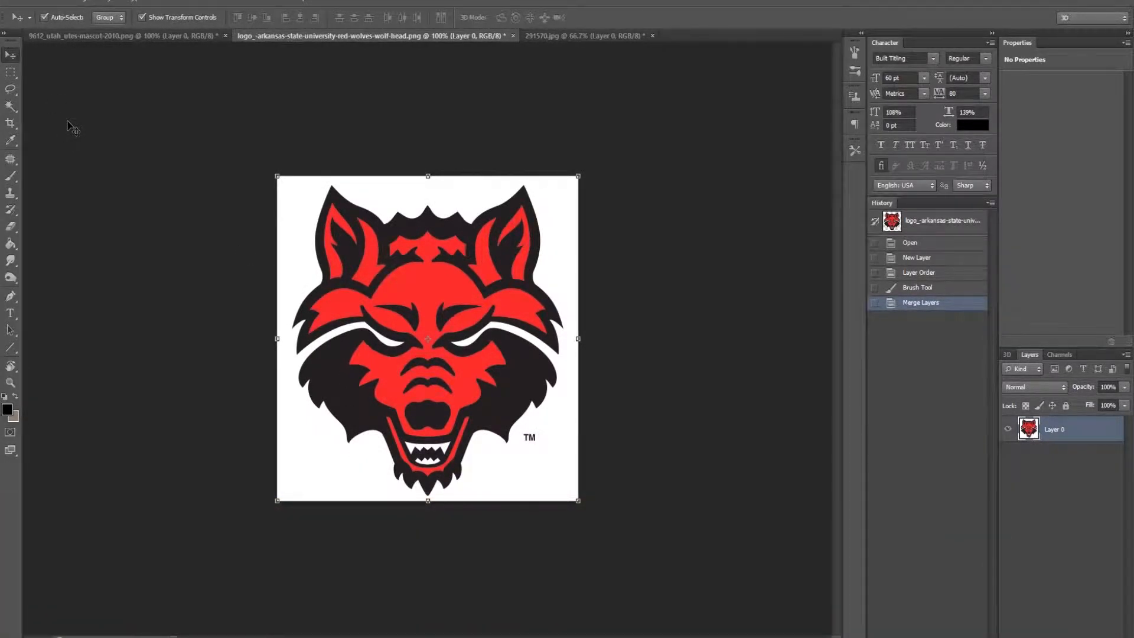
pyautogui.click(9, 109)
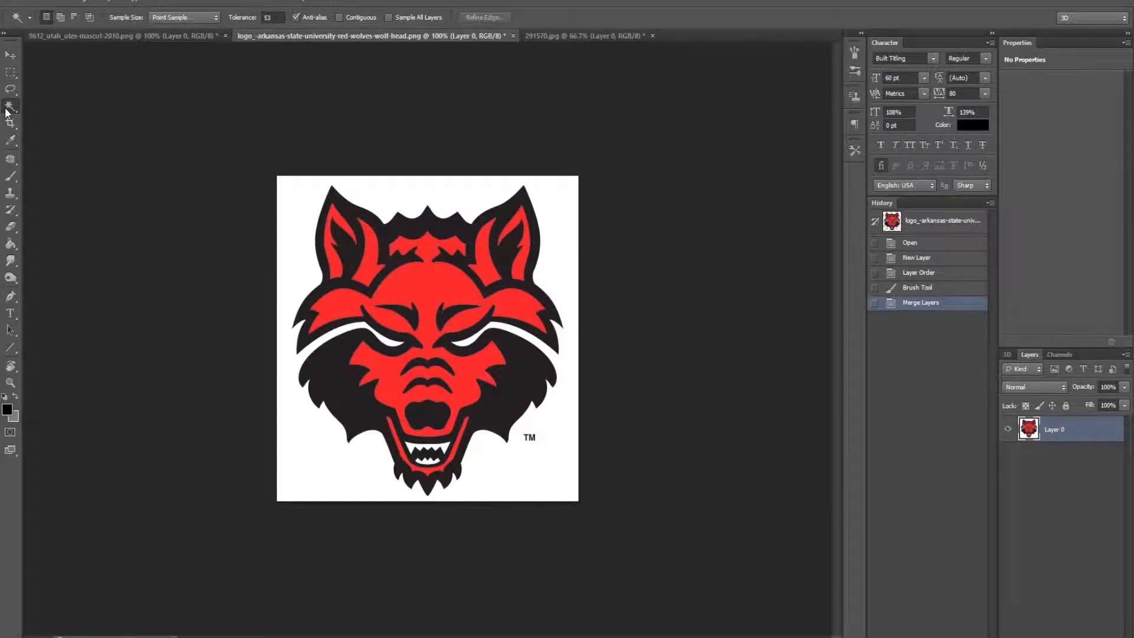
pyautogui.rightClick(7, 113)
pyautogui.click(87, 105)
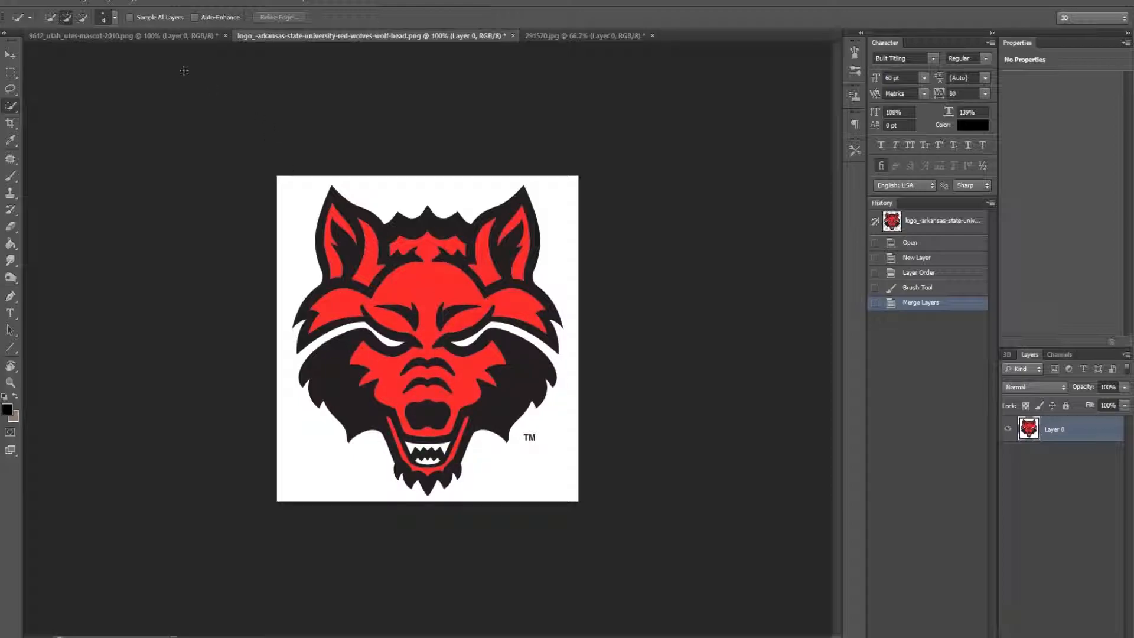
pyautogui.click(114, 19)
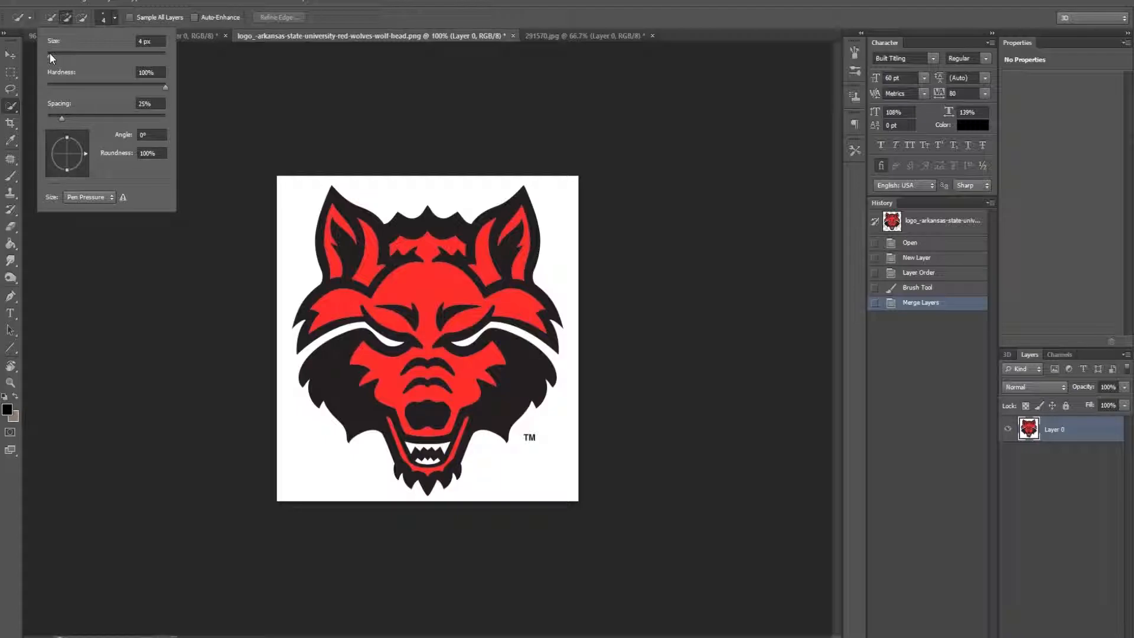
pyautogui.click(31, 55)
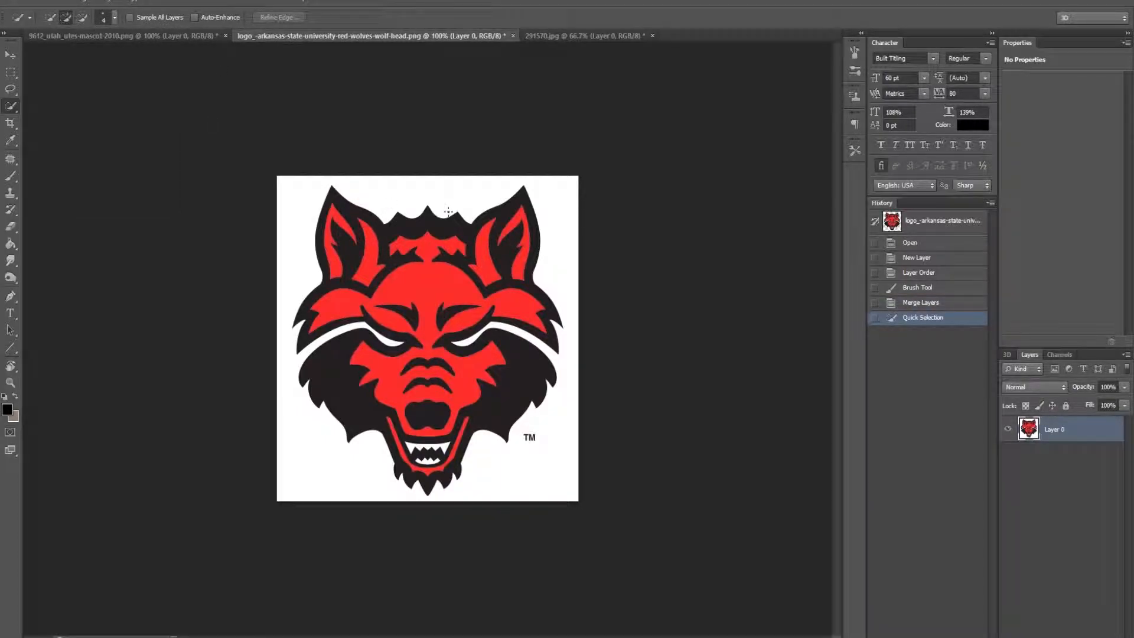
# Try selecting the wolf head with Quick Selection, inverting the selection and clearing the background.
pyautogui.moveTo(476, 400)
pyautogui.mouseDown()
pyautogui.moveTo(437, 408)
pyautogui.moveTo(408, 240)
pyautogui.moveTo(384, 237)
pyautogui.moveTo(443, 227)
pyautogui.moveTo(520, 238)
pyautogui.moveTo(537, 322)
pyautogui.moveTo(458, 313)
pyautogui.moveTo(449, 334)
pyautogui.moveTo(485, 334)
pyautogui.moveTo(532, 369)
pyautogui.moveTo(490, 416)
pyautogui.moveTo(416, 456)
pyautogui.moveTo(402, 360)
pyautogui.moveTo(419, 333)
pyautogui.moveTo(295, 343)
pyautogui.mouseUp()
pyautogui.press('alt')
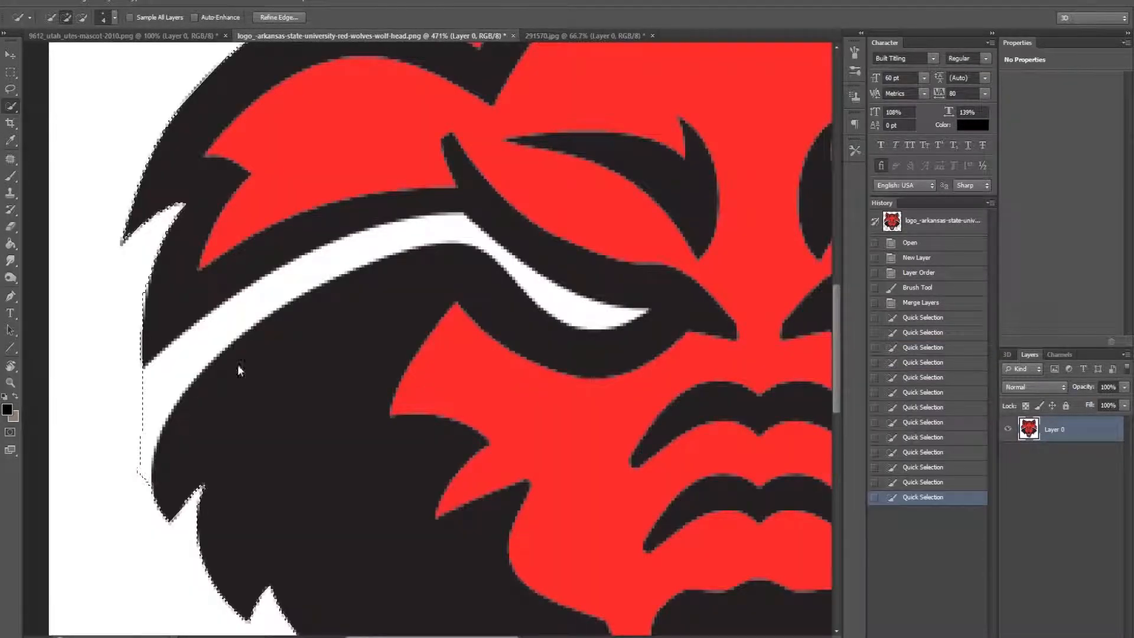
pyautogui.scroll(-5, 240, 366)
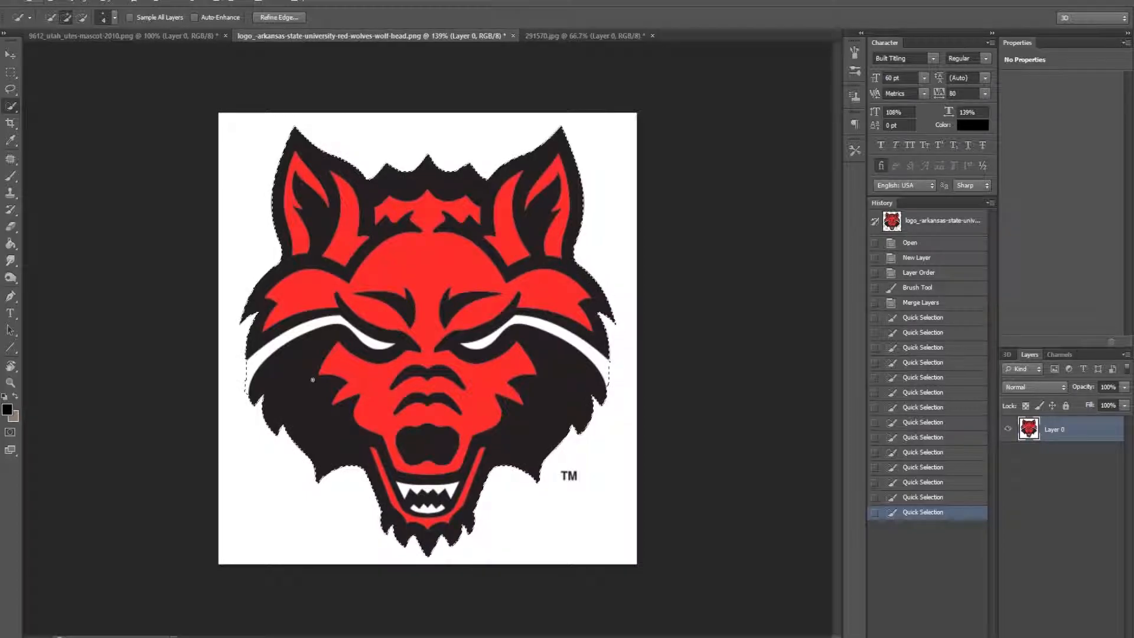
pyautogui.hotkey('ctrl', 'shift', 'i')
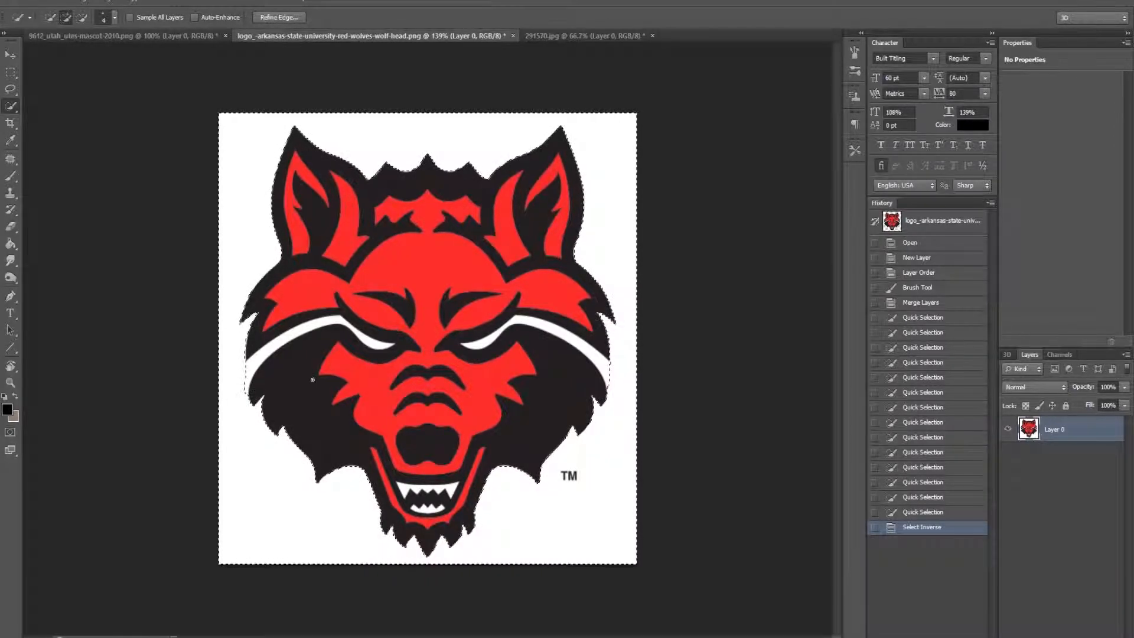
pyautogui.press('Delete')
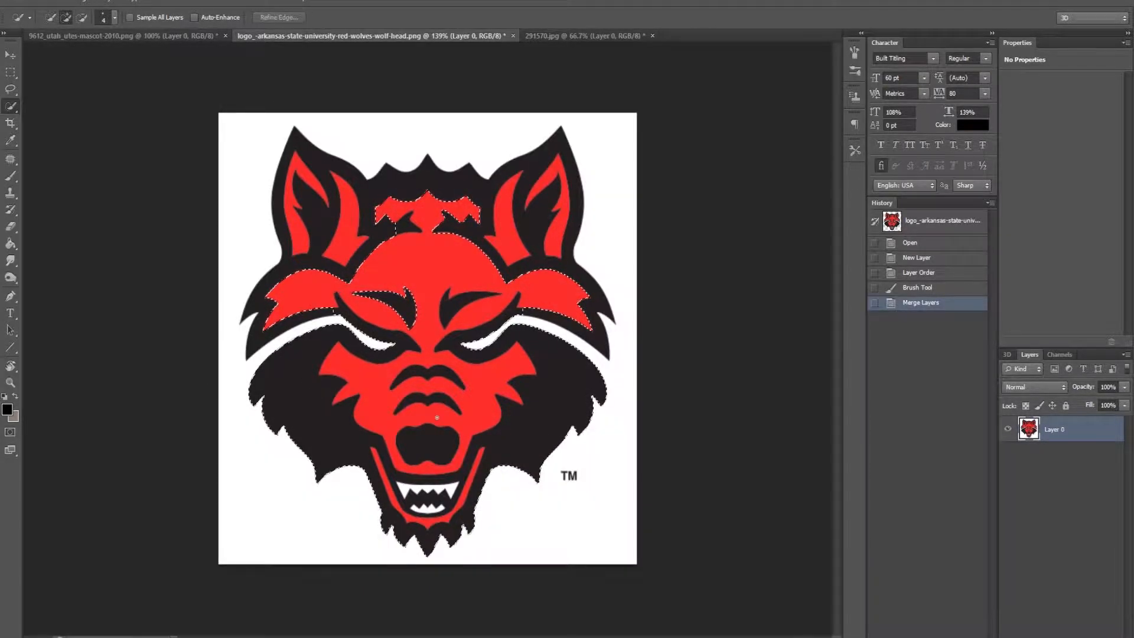
# Select the wolf head with Quick Selection, leaving out the white eye stripes, and invert the selection.
pyautogui.click(402, 308)
pyautogui.click(260, 307)
pyautogui.click(299, 144)
pyautogui.click(521, 184)
pyautogui.moveTo(565, 182); pyautogui.dragTo(536, 267)
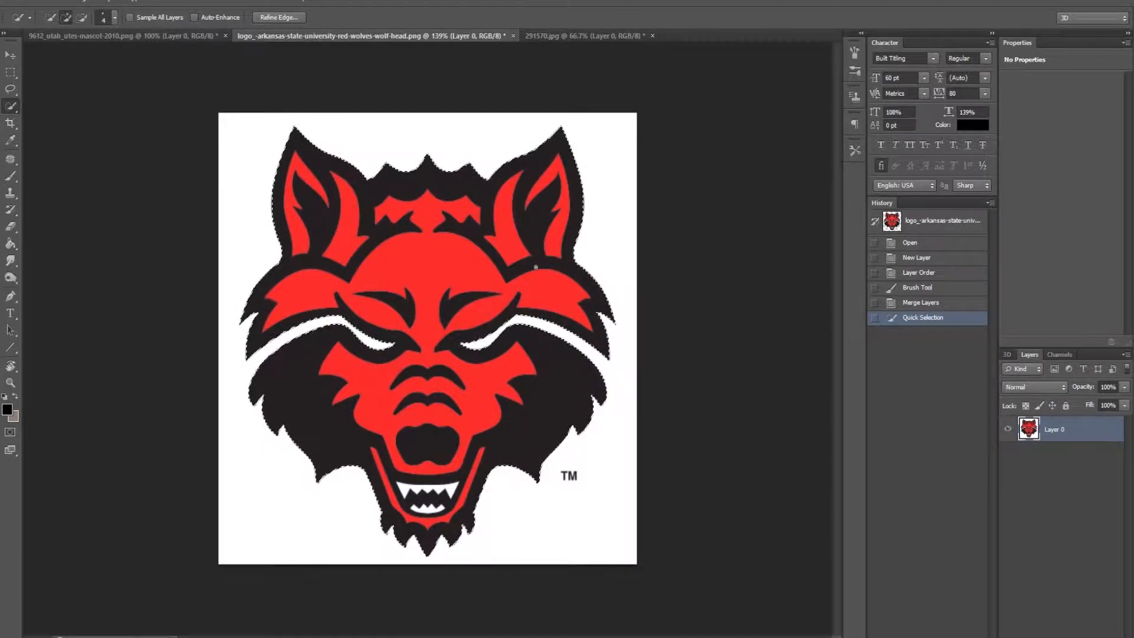
pyautogui.hotkey('ctrl', 'shift', 'i')
# Clear the white background around the wolf head and deselect, and undo both operations.
pyautogui.press('Delete')
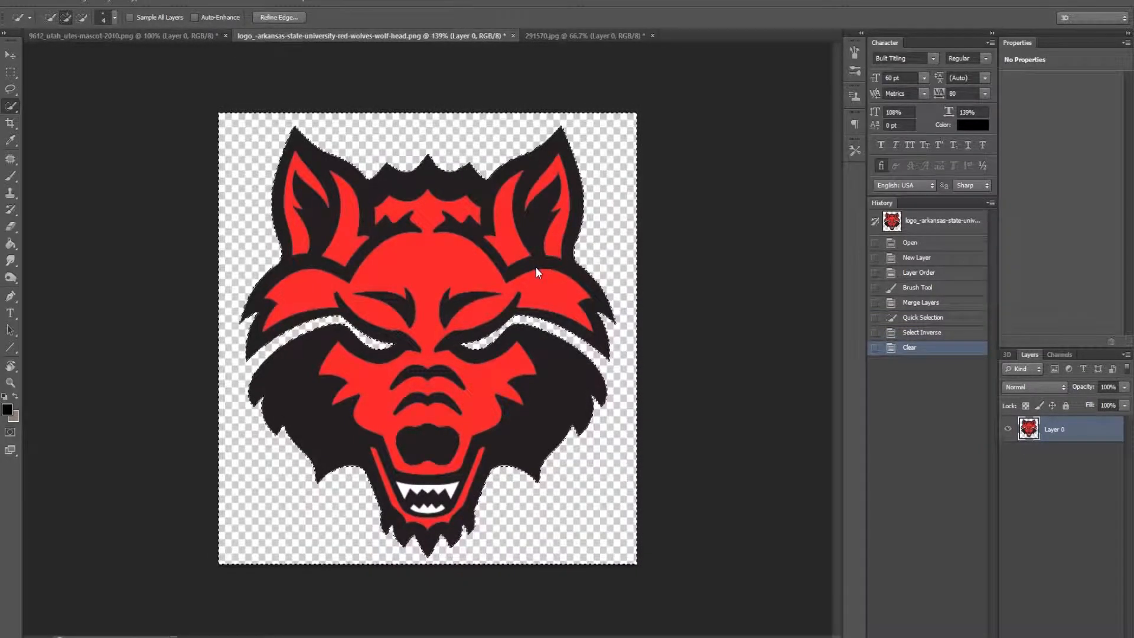
pyautogui.hotkey('ctrl', 'd')
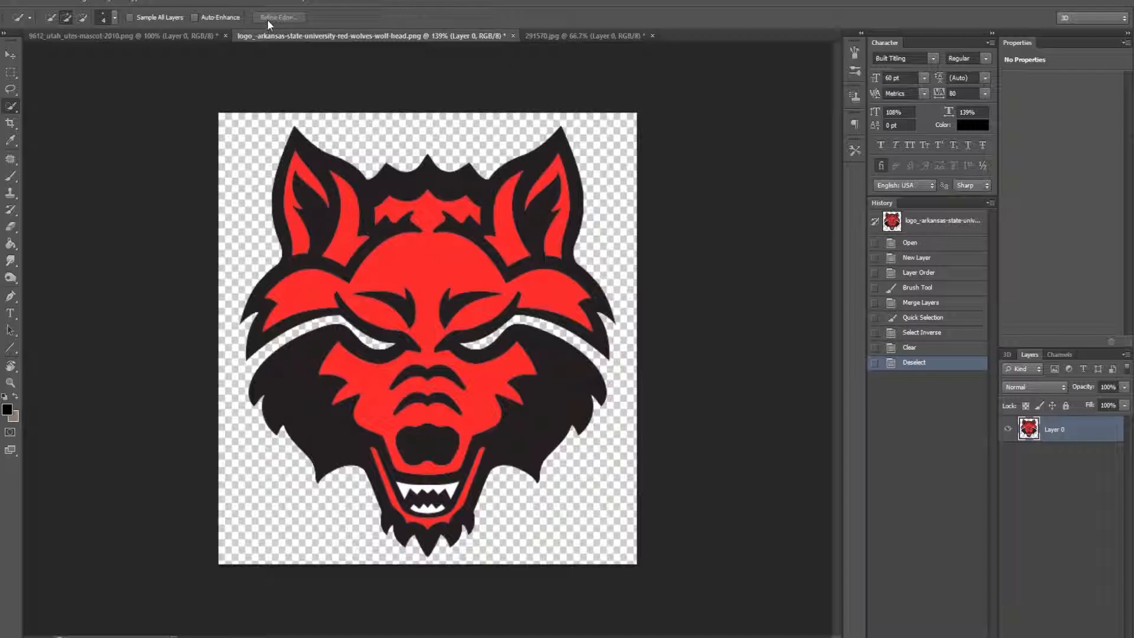
pyautogui.hotkey('ctrl', 'alt', 'z')
pyautogui.hotkey('ctrl', 'alt', 'z')
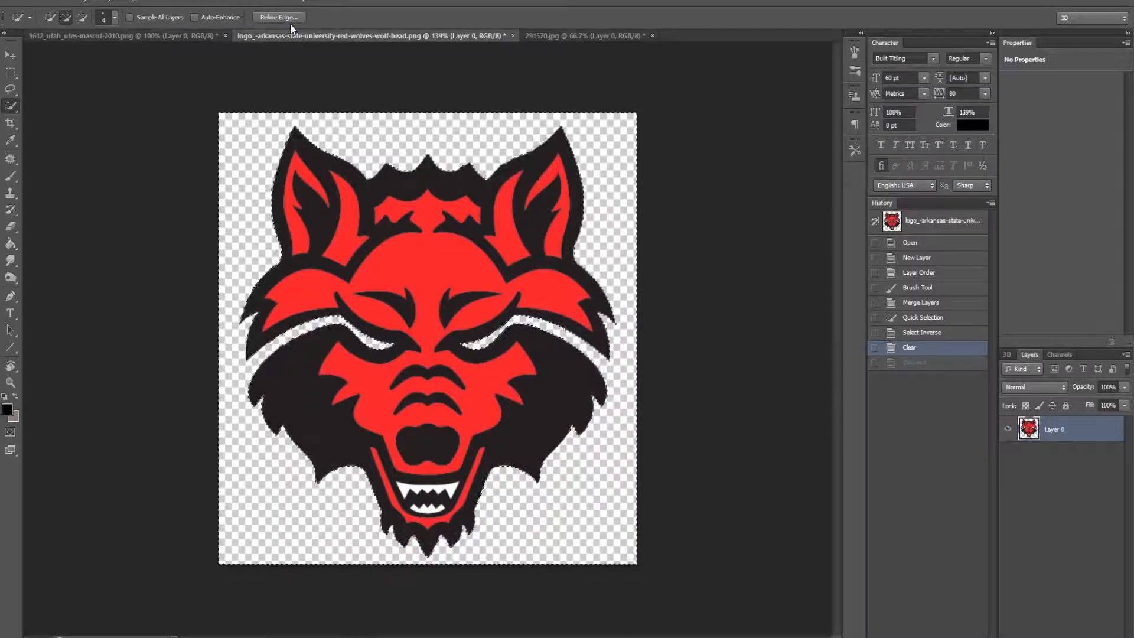
# Refine the wolf-head selection edge with Smooth 64, a small detection radius and slightly raised contrast, outputting to Selection.
pyautogui.click(281, 17)
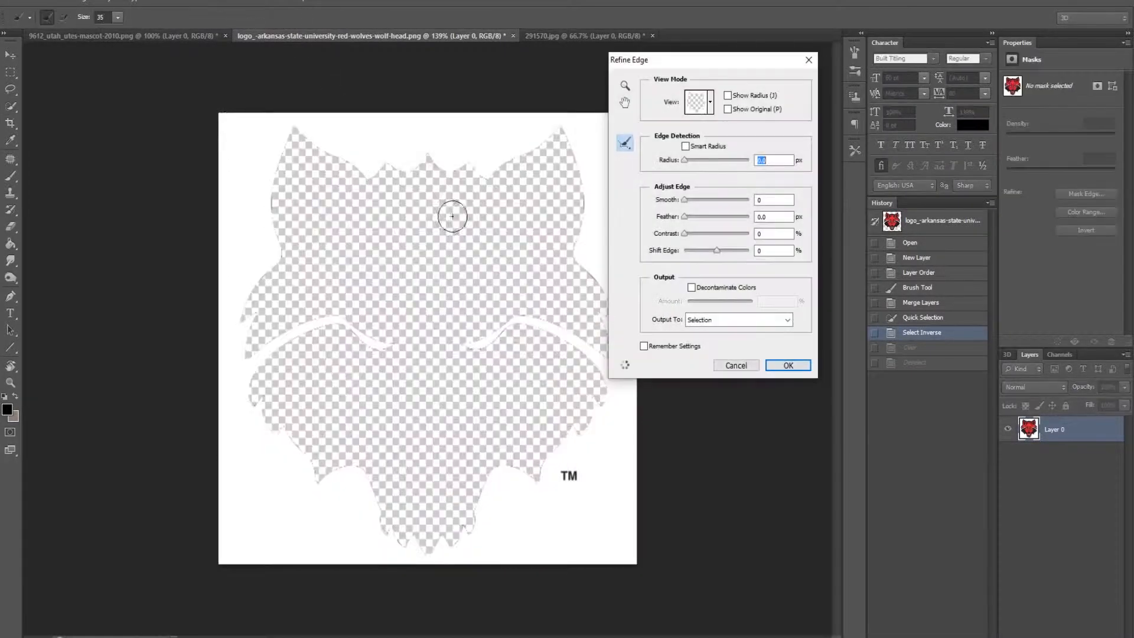
pyautogui.moveTo(683, 202); pyautogui.dragTo(740, 202)
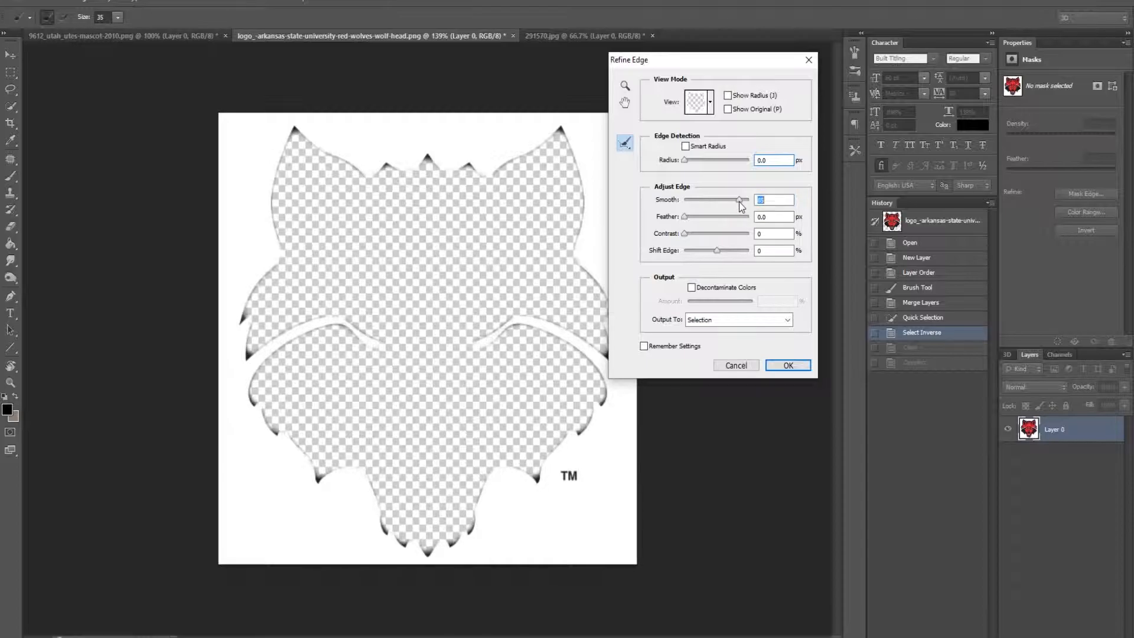
pyautogui.moveTo(691, 163); pyautogui.dragTo(700, 162)
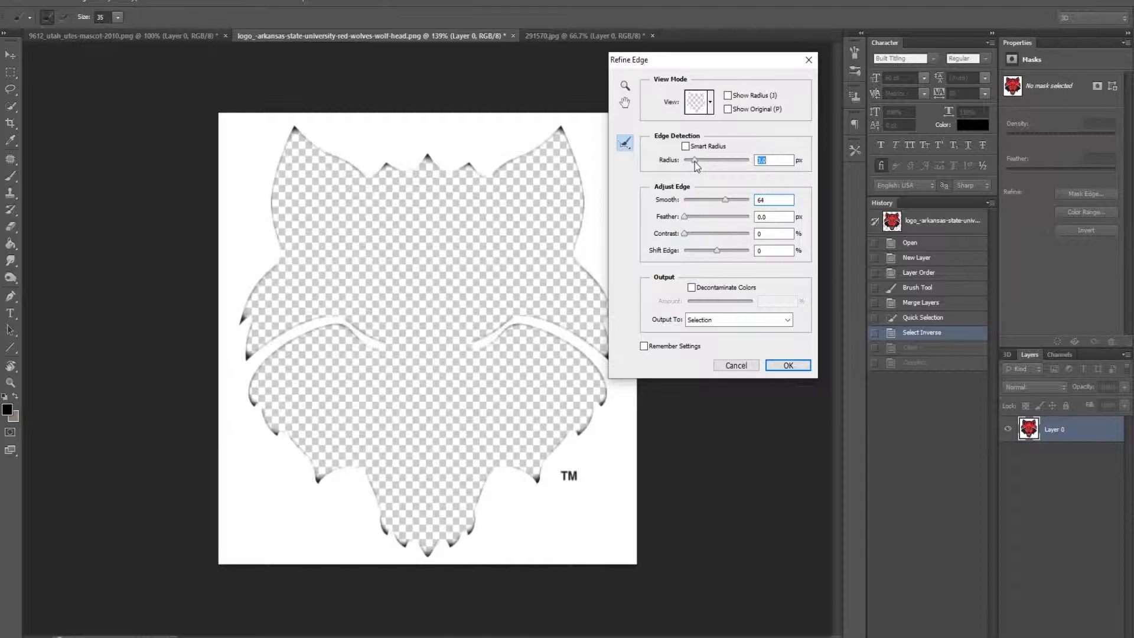
pyautogui.moveTo(686, 233)
pyautogui.mouseDown()
pyautogui.moveTo(716, 233)
pyautogui.moveTo(695, 235)
pyautogui.mouseUp()
pyautogui.click(781, 365)
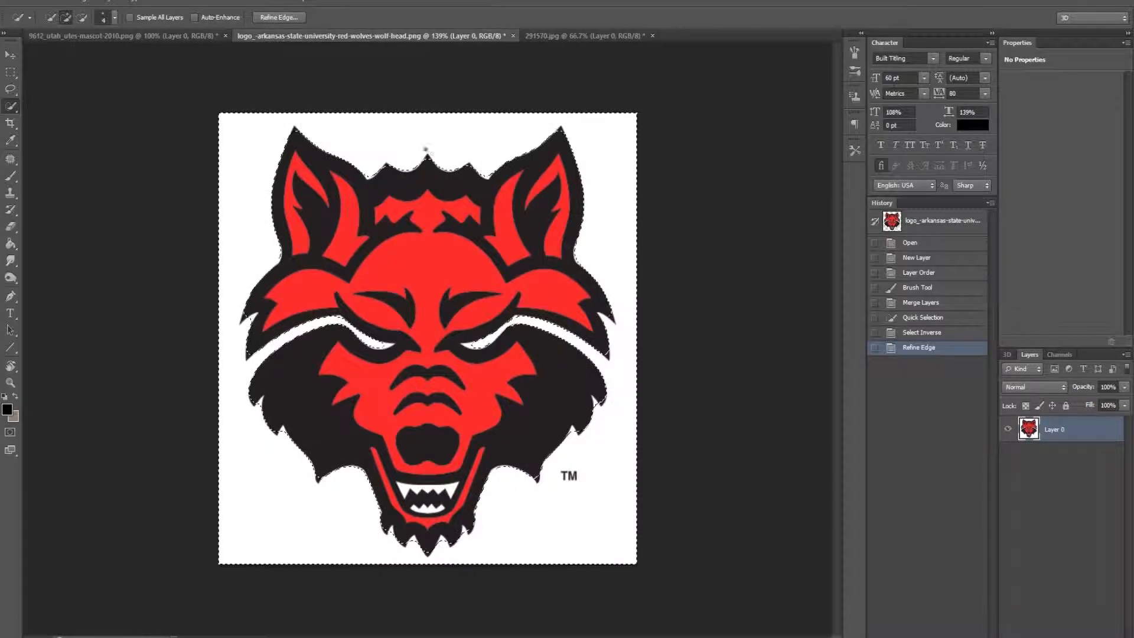
# Touch up the Quick Selection boundary in the notch between the wolf's left ear and the spiky head fur.
pyautogui.scroll(5, 352, 121)
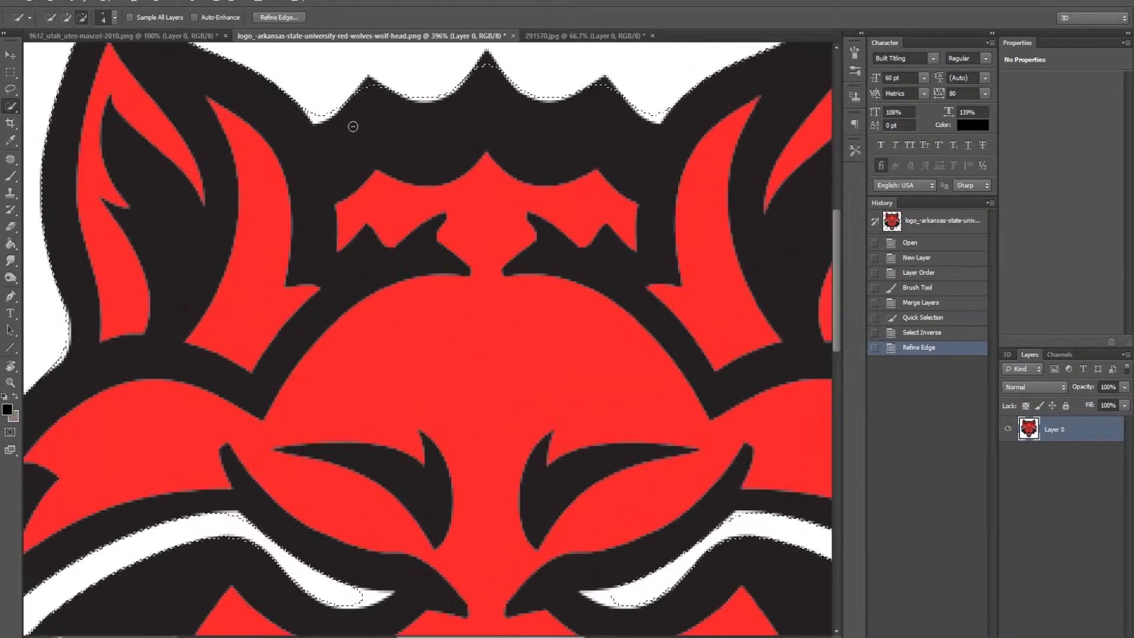
pyautogui.keyDown('alt'); pyautogui.click(316, 118); pyautogui.keyUp('alt')
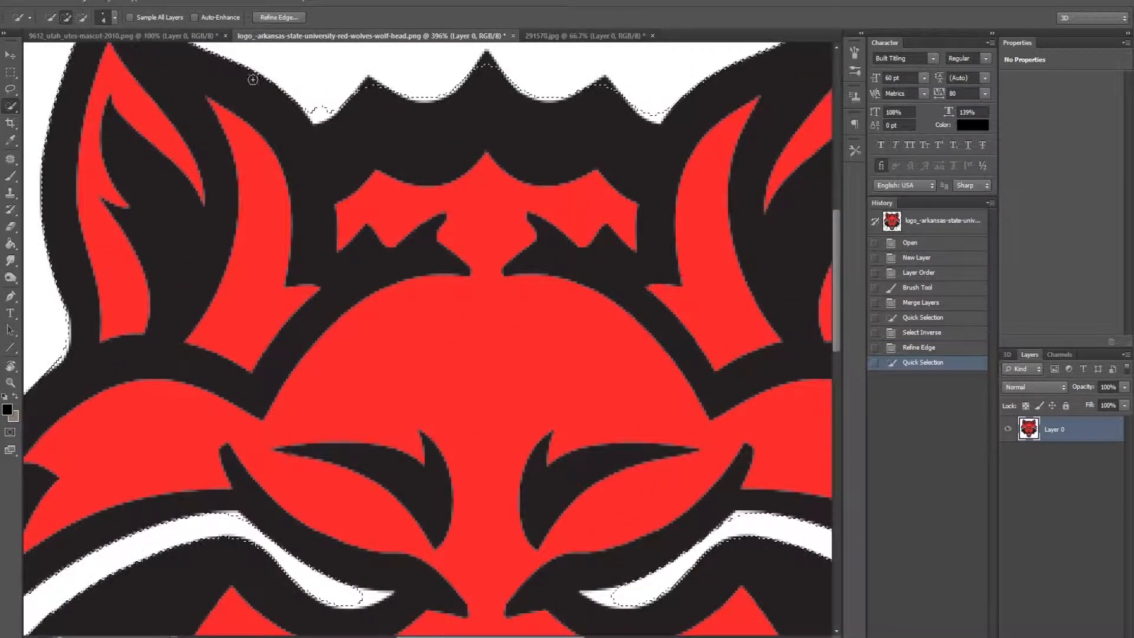
pyautogui.moveTo(319, 110)
pyautogui.mouseDown()
pyautogui.moveTo(481, 131)
pyautogui.moveTo(446, 88)
pyautogui.moveTo(374, 85)
pyautogui.mouseUp()
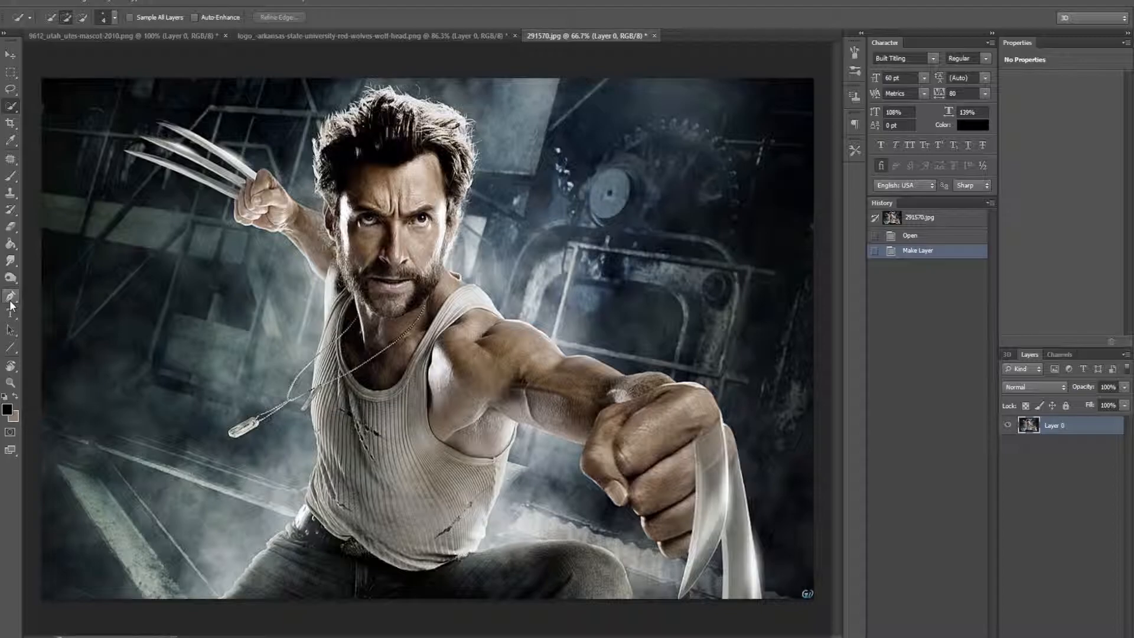
# Start a Pen tool path where the jeans meet the photo's lower border, adding a second anchor with its outgoing handle removed.
pyautogui.click(11, 296)
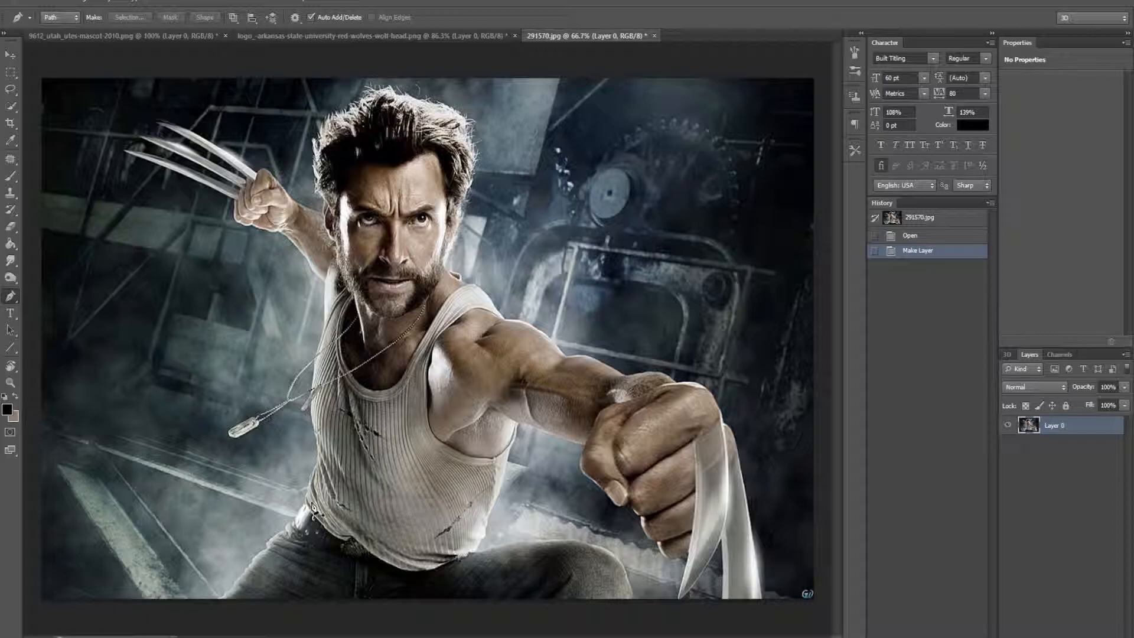
pyautogui.click(220, 602)
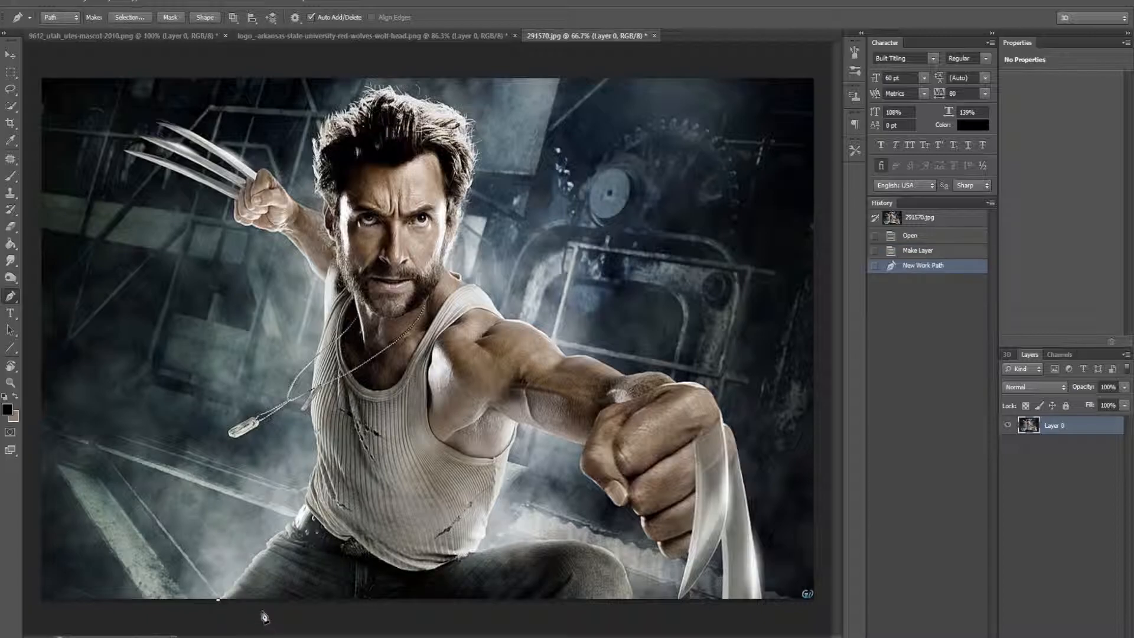
pyautogui.scroll(5, 225, 615)
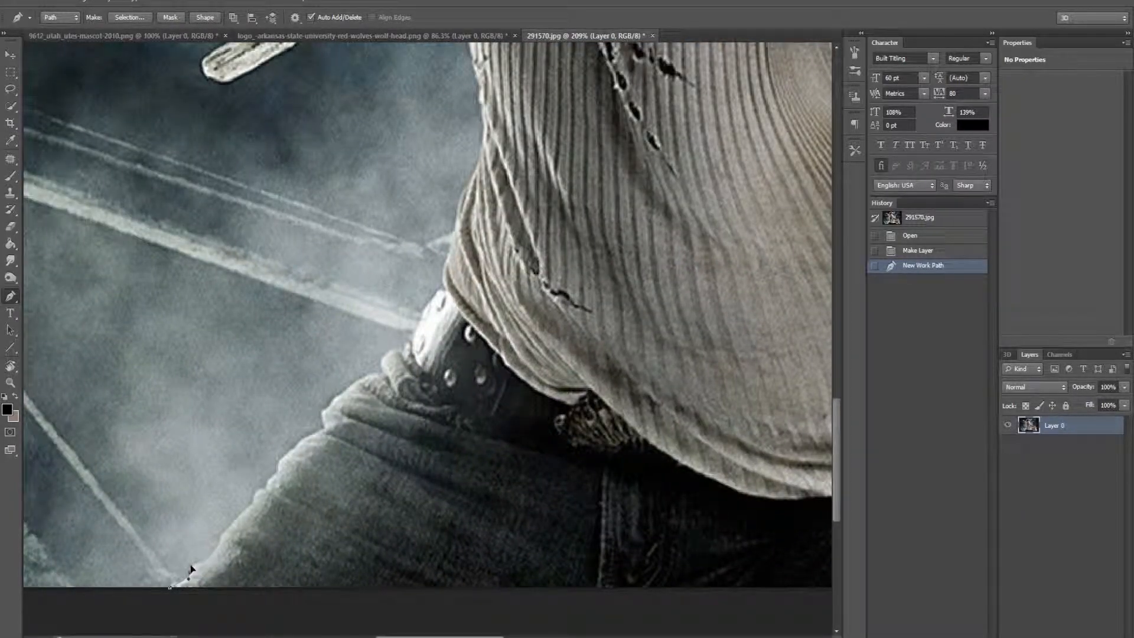
pyautogui.moveTo(187, 589); pyautogui.dragTo(192, 562)
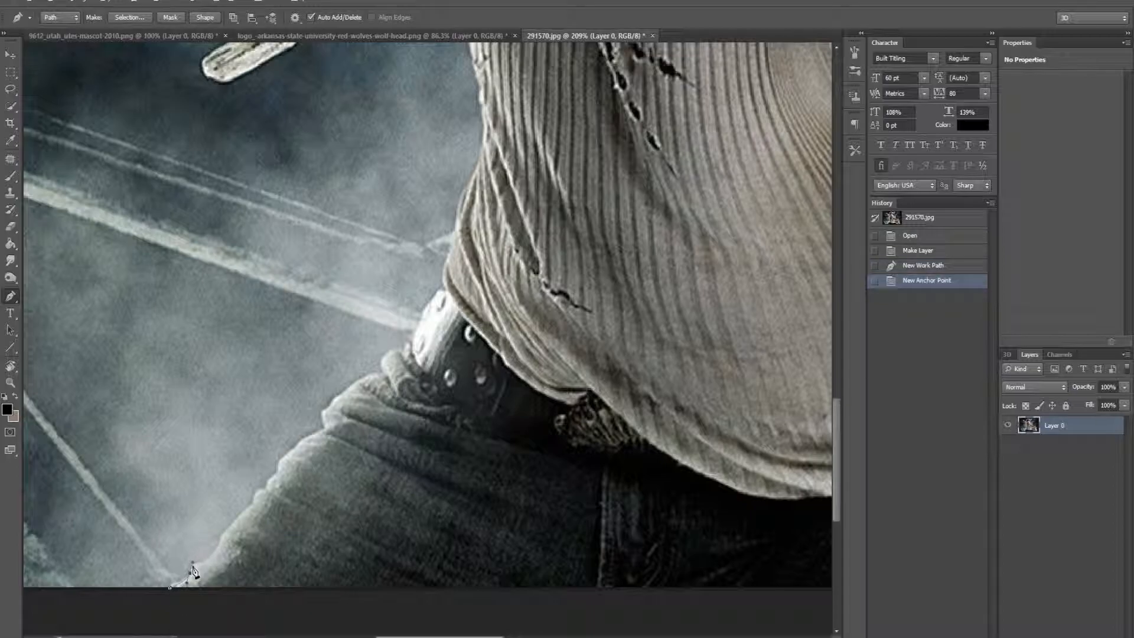
pyautogui.click(190, 573)
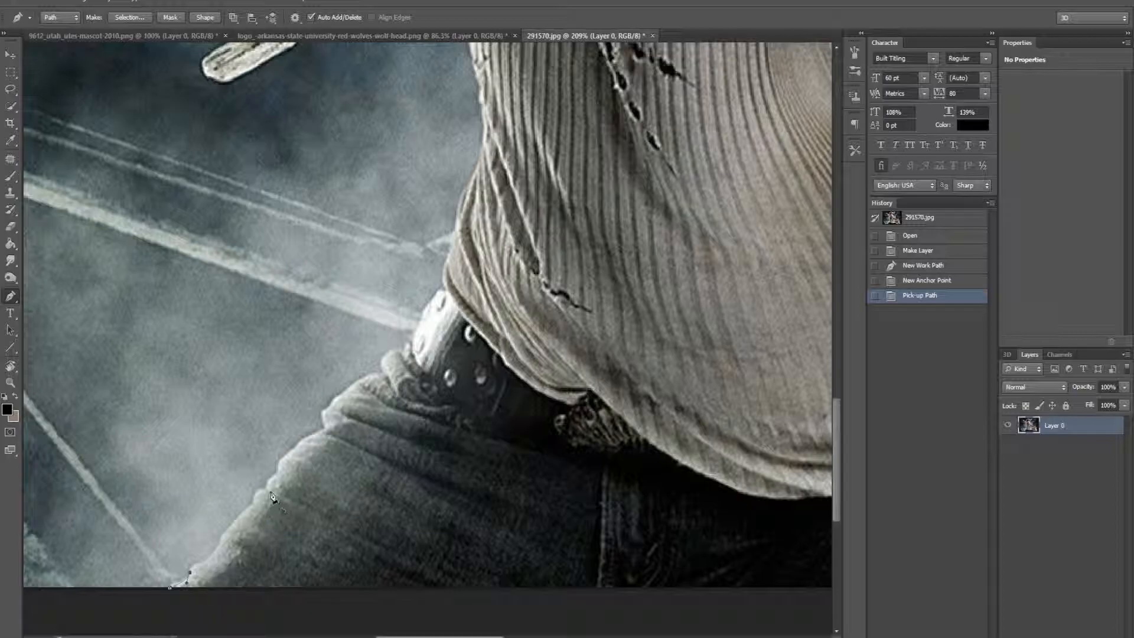
# Try two strongly curved anchor points across the jeans and the smoky background, and undo both.
pyautogui.moveTo(286, 540); pyautogui.dragTo(392, 574)
pyautogui.moveTo(355, 385); pyautogui.dragTo(257, 295)
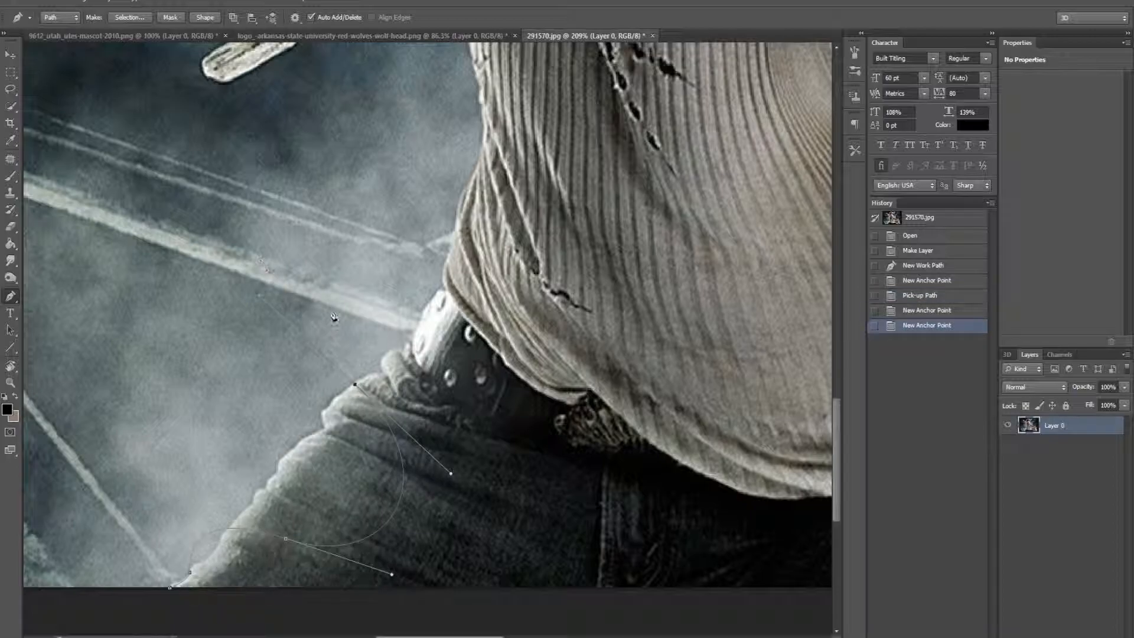
pyautogui.hotkey('ctrl', 'z')
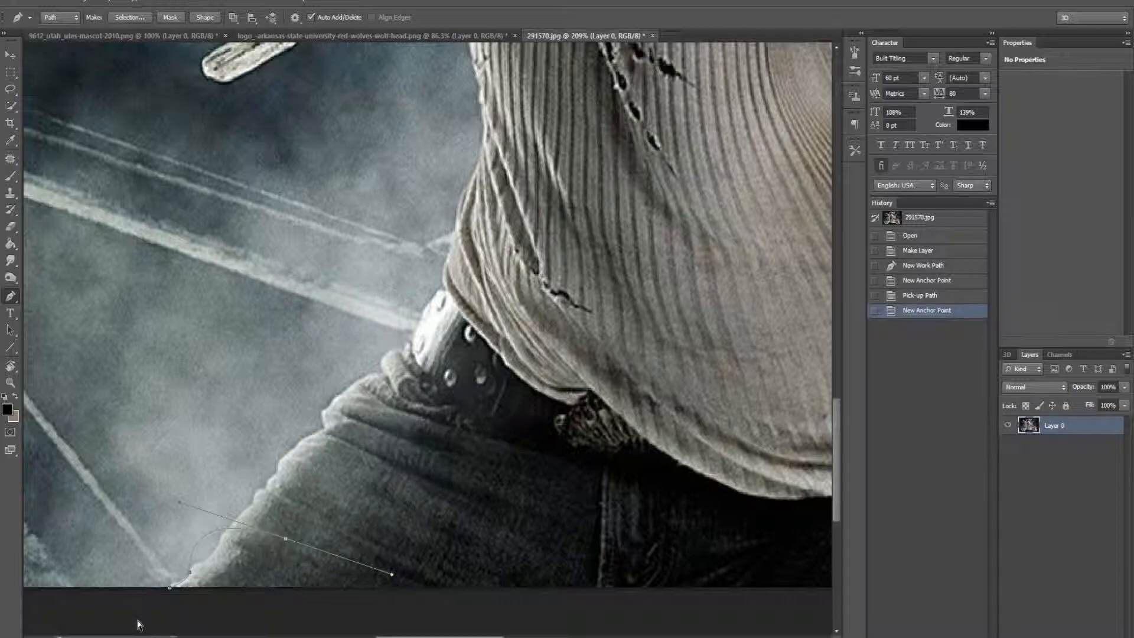
pyautogui.hotkey('ctrl', 'z')
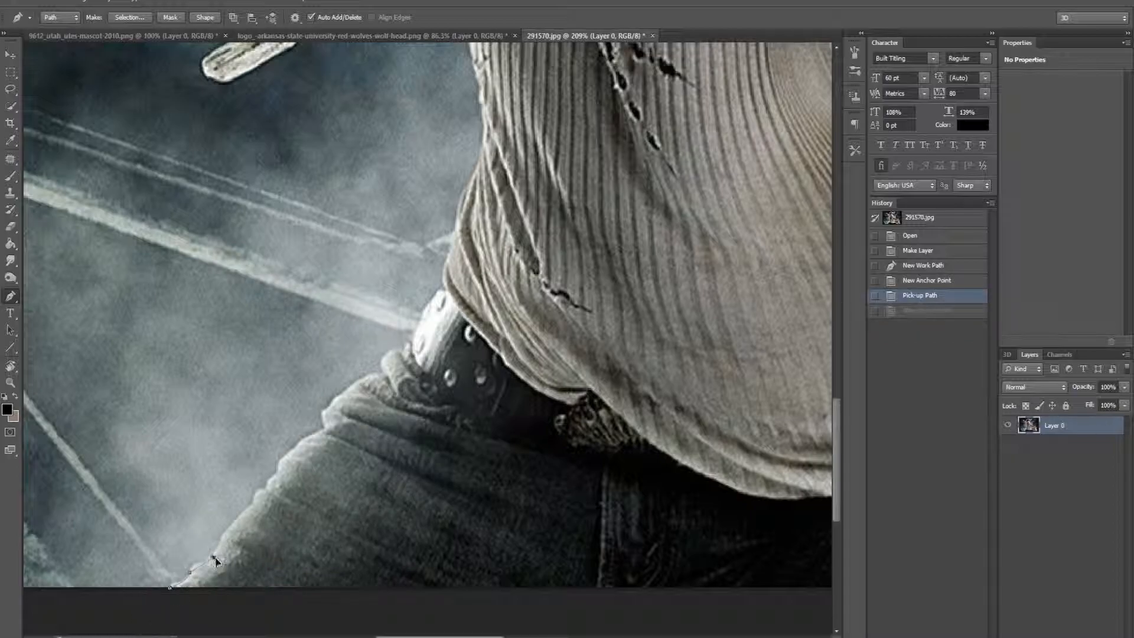
# Trace the path up the outer edge of the jeans' thigh to the large fold, using short curved segments with corner anchors.
pyautogui.moveTo(214, 557)
pyautogui.mouseDown()
pyautogui.moveTo(234, 555)
pyautogui.moveTo(222, 521)
pyautogui.moveTo(224, 546)
pyautogui.mouseUp()
pyautogui.click(215, 559)
pyautogui.hotkey('ctrl', 'z')
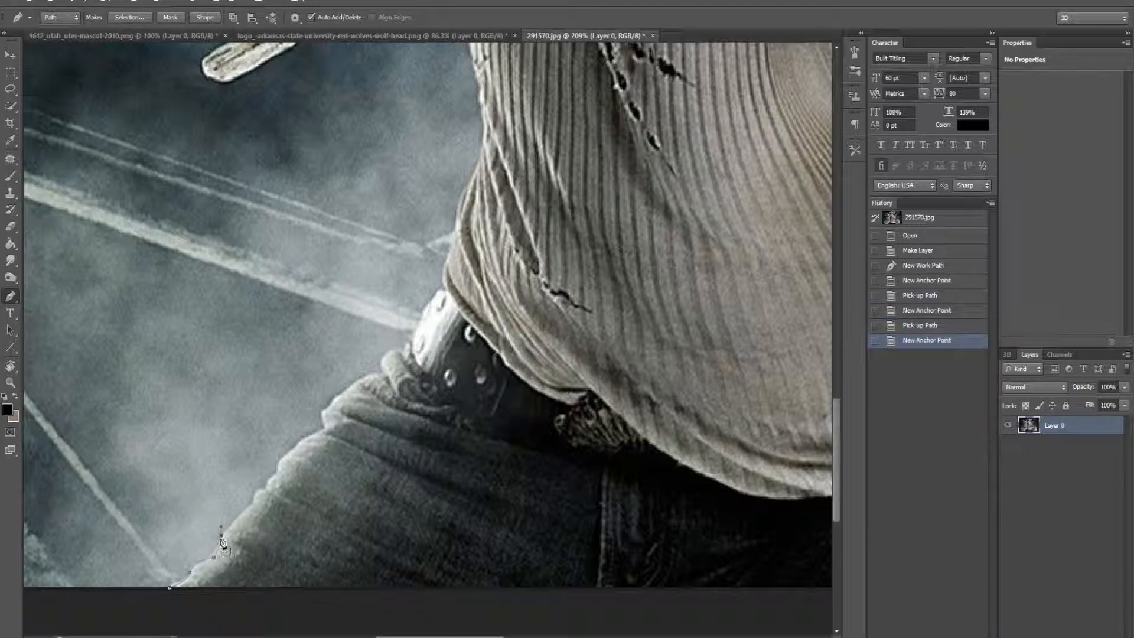
pyautogui.click(221, 529)
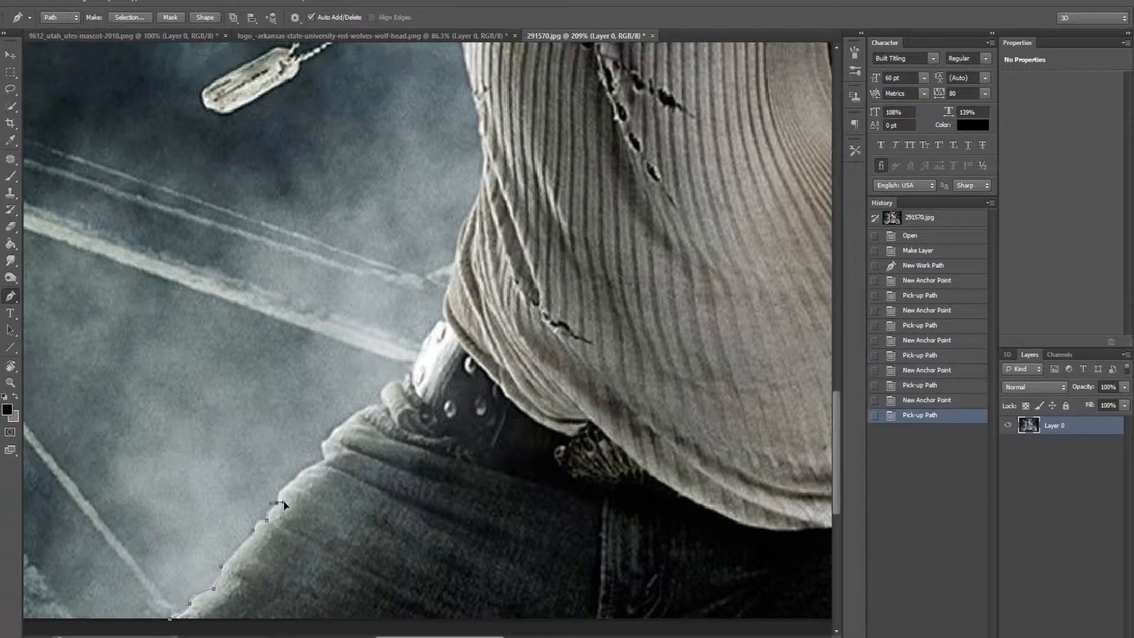
pyautogui.moveTo(277, 503); pyautogui.dragTo(286, 498)
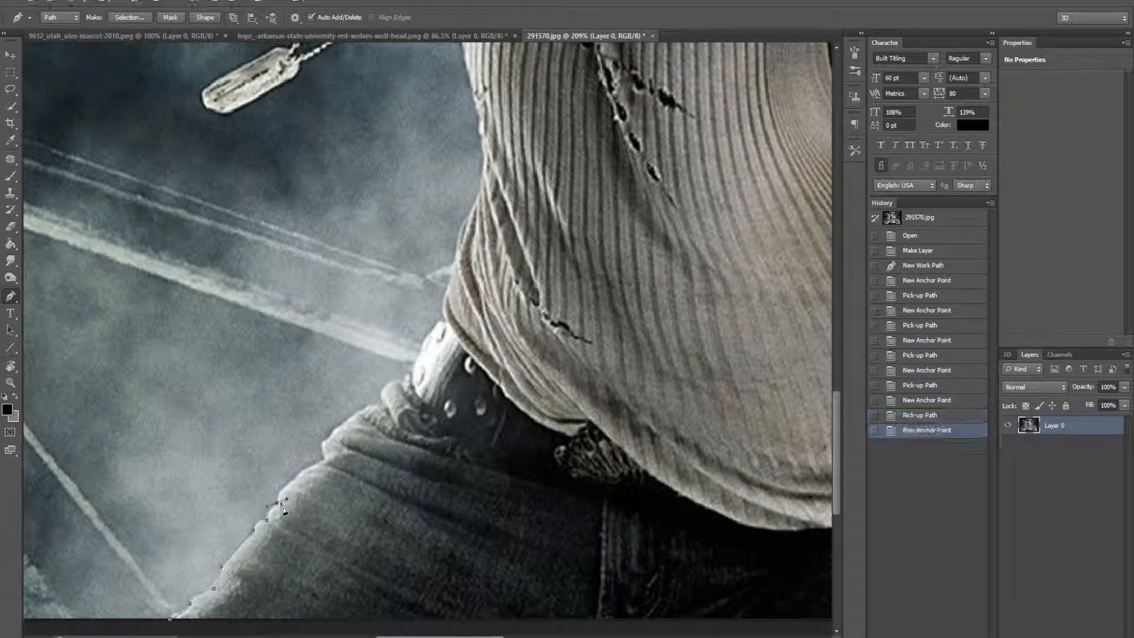
pyautogui.keyDown('alt'); pyautogui.click(279, 504); pyautogui.keyUp('alt')
pyautogui.moveTo(324, 465)
pyautogui.mouseDown()
pyautogui.moveTo(354, 467)
pyautogui.moveTo(330, 463)
pyautogui.mouseUp()
pyautogui.keyDown('alt'); pyautogui.click(324, 463); pyautogui.keyUp('alt')
pyautogui.scroll(1, 328, 470)
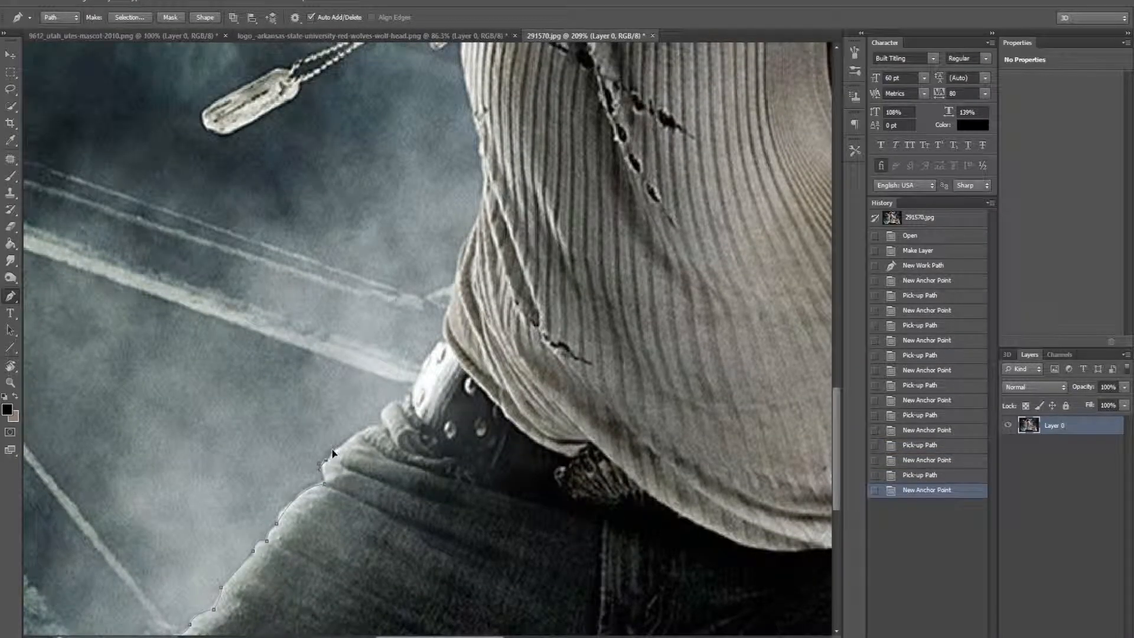
# Continue the path over the bunched denim at the waist to the lower end of the studded belt.
pyautogui.click(336, 449)
pyautogui.keyDown('alt'); pyautogui.click(335, 450); pyautogui.keyUp('alt')
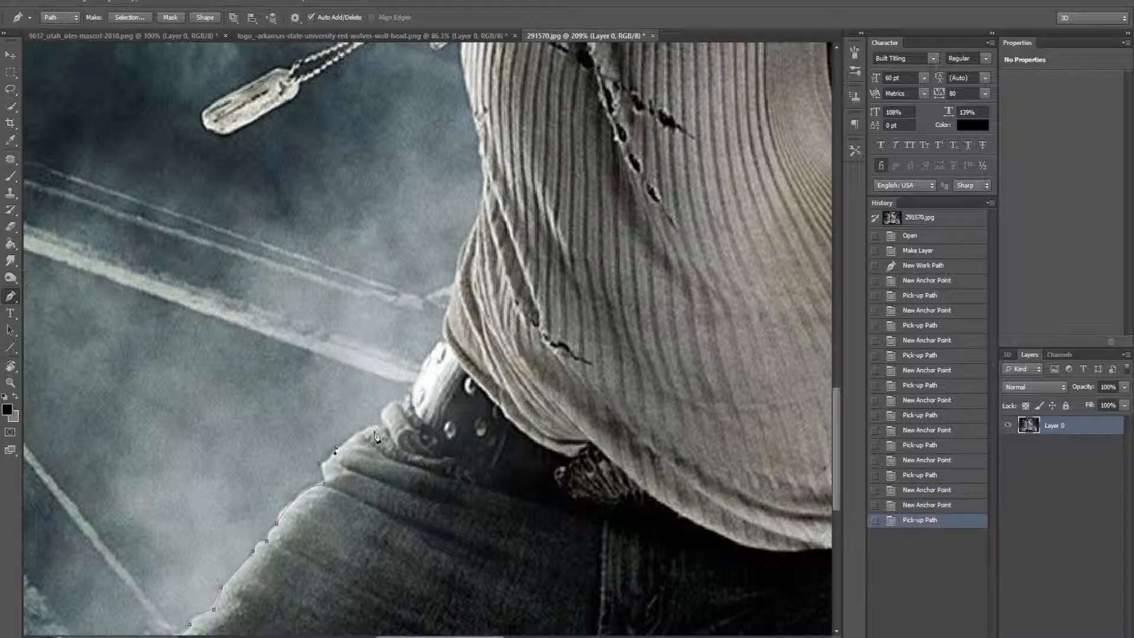
pyautogui.moveTo(381, 424); pyautogui.dragTo(434, 403)
pyautogui.keyDown('alt'); pyautogui.click(404, 402); pyautogui.keyUp('alt')
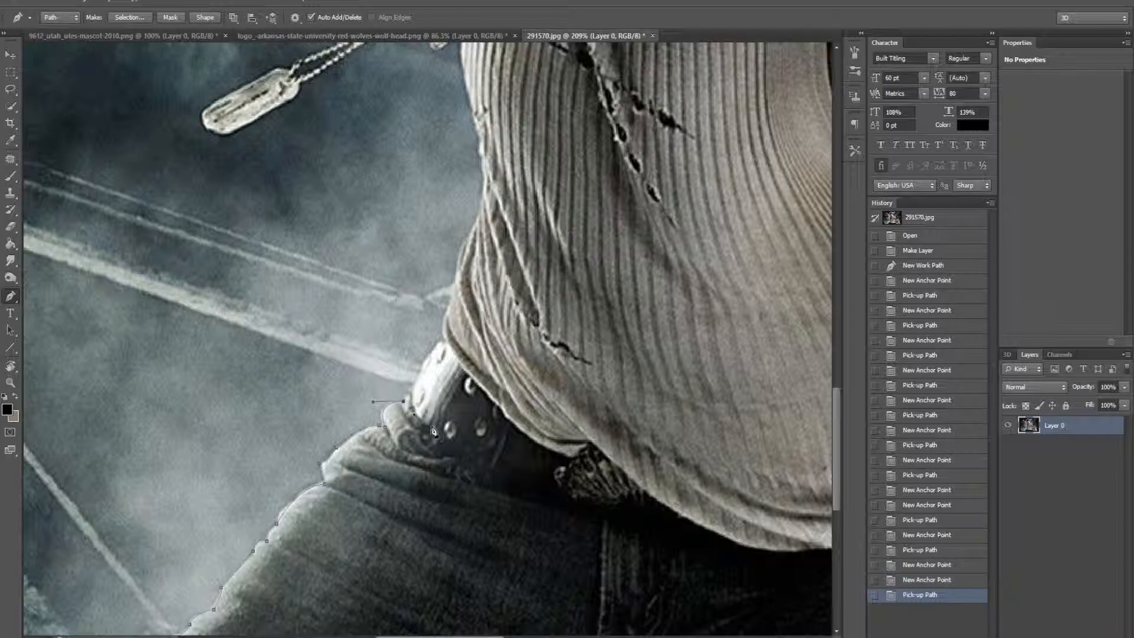
pyautogui.click(411, 400)
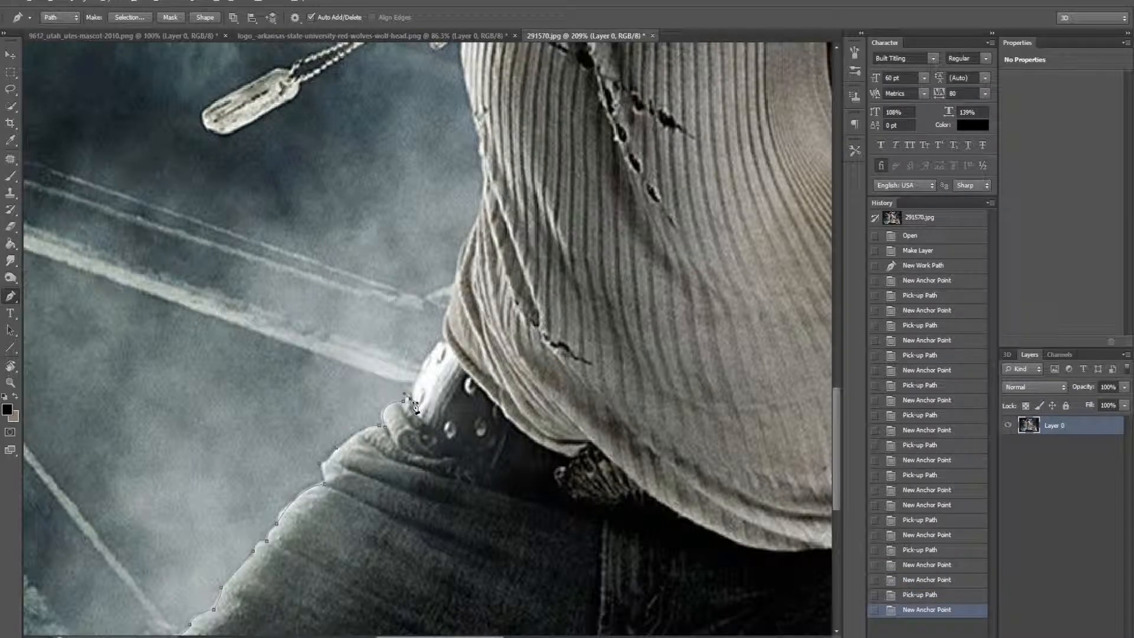
pyautogui.keyDown('alt'); pyautogui.click(412, 402); pyautogui.keyUp('alt')
# Extend the path along the belt's outer edge and around the bulging shirt hem, resetting the handle at each anchor.
pyautogui.scroll(3, 437, 405)
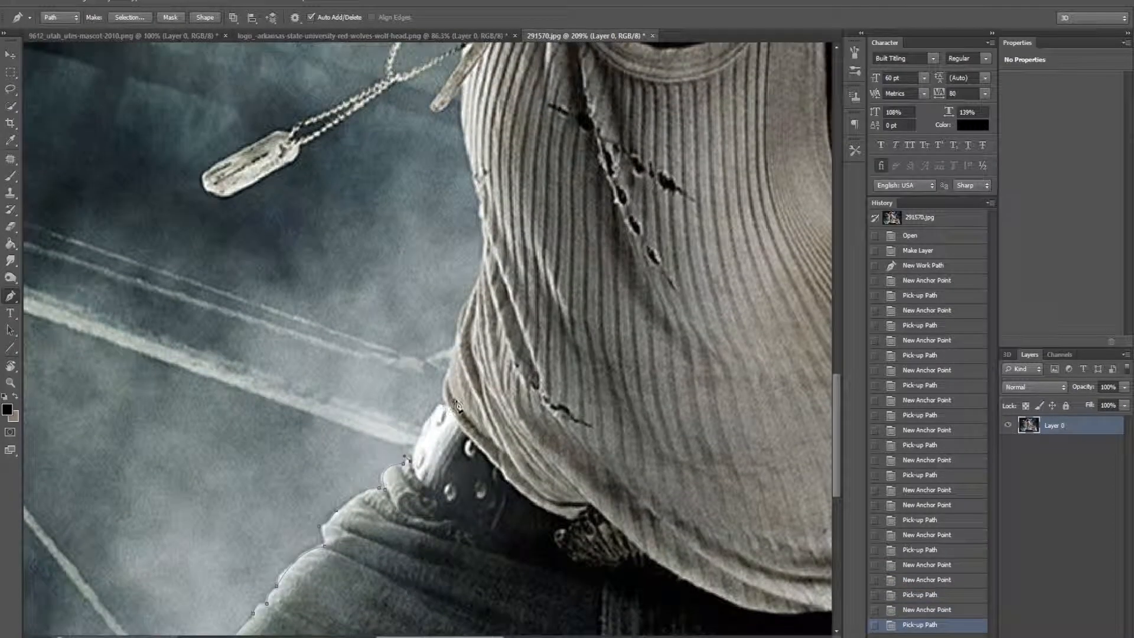
pyautogui.moveTo(449, 406); pyautogui.dragTo(469, 420)
pyautogui.keyDown('alt'); pyautogui.click(450, 408); pyautogui.keyUp('alt')
pyautogui.scroll(5, 454, 415)
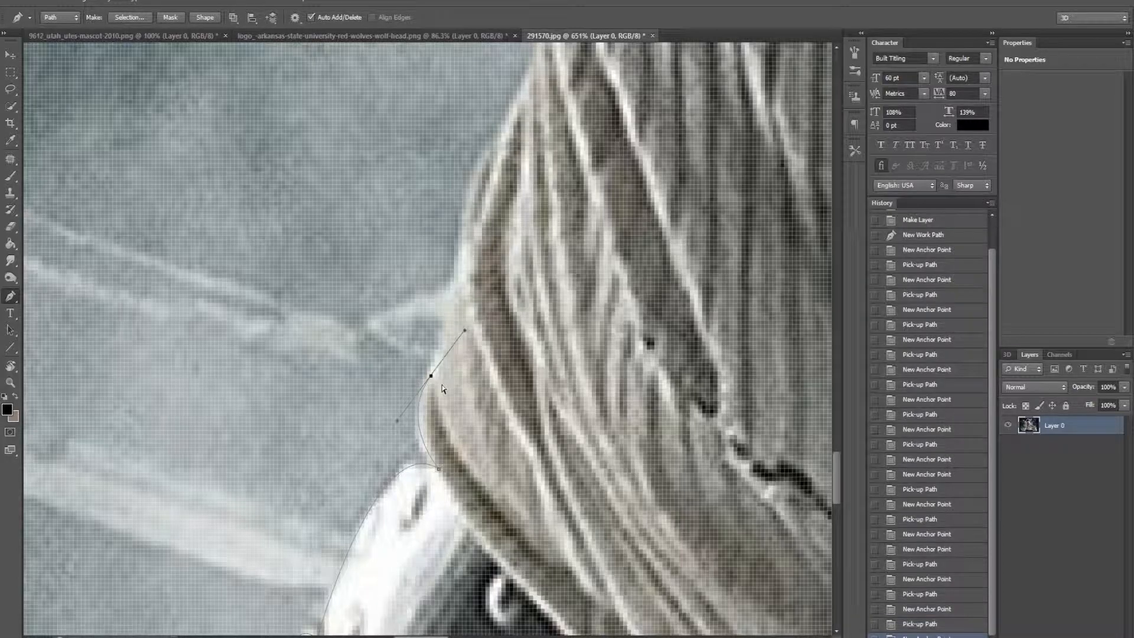
pyautogui.moveTo(428, 371); pyautogui.dragTo(459, 311)
pyautogui.keyDown('alt'); pyautogui.click(428, 373); pyautogui.keyUp('alt')
pyautogui.scroll(-4, 432, 377)
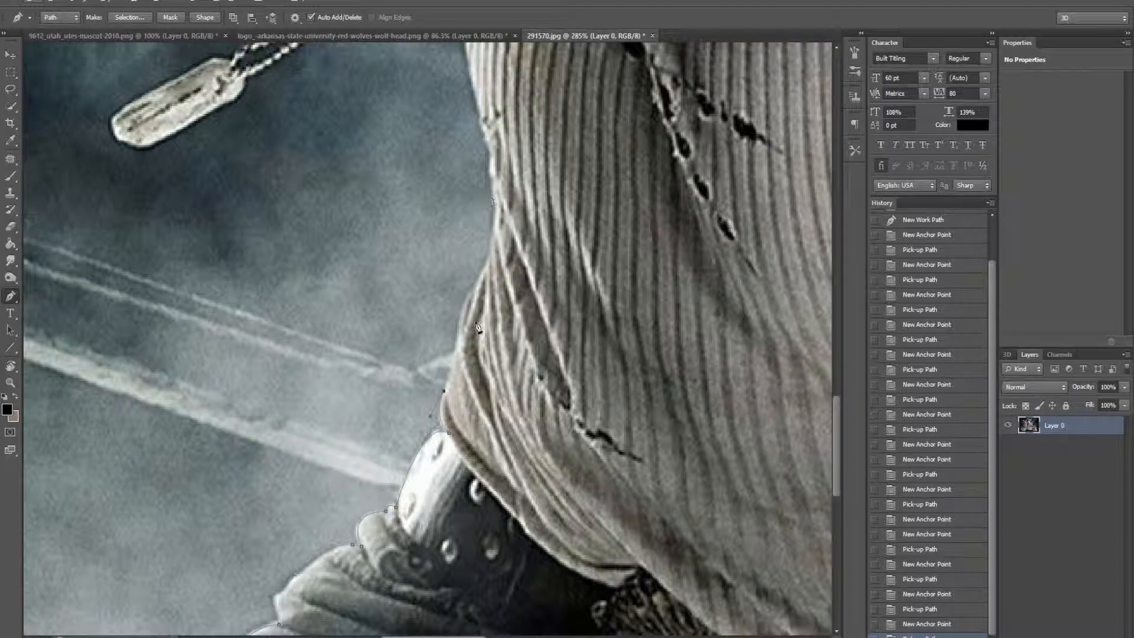
# Trace the path up the side of the ribbed shirt and add an anchor to fit the curve to the fabric edge.
pyautogui.click(459, 308)
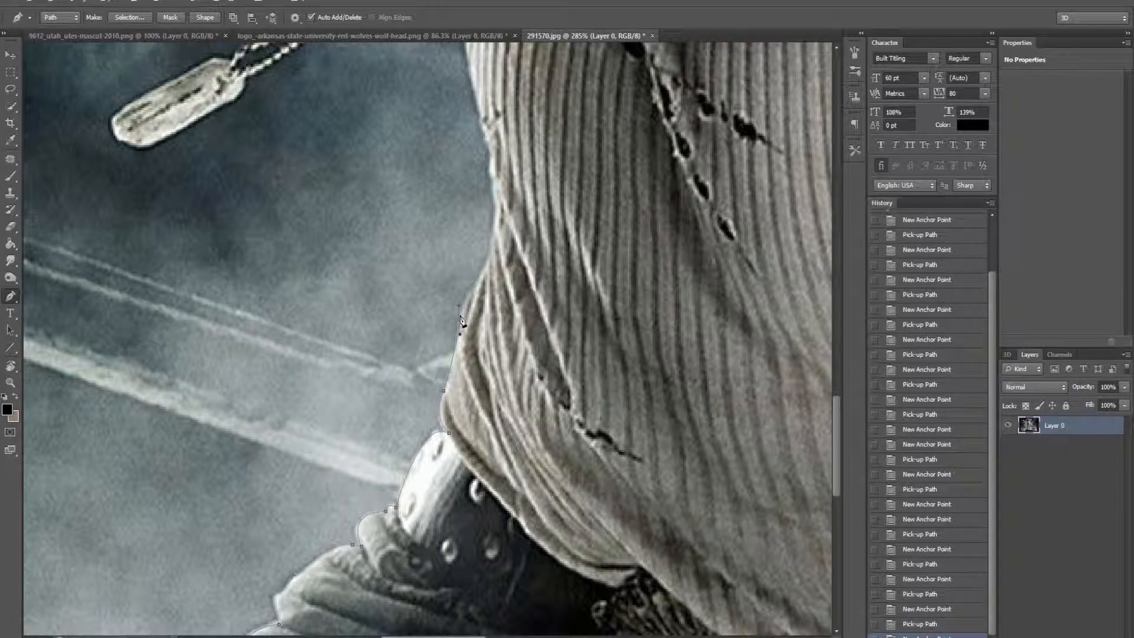
pyautogui.keyDown('alt'); pyautogui.click(460, 330); pyautogui.keyUp('alt')
pyautogui.click(488, 267)
pyautogui.keyDown('alt'); pyautogui.click(487, 267); pyautogui.keyUp('alt')
pyautogui.click(474, 88)
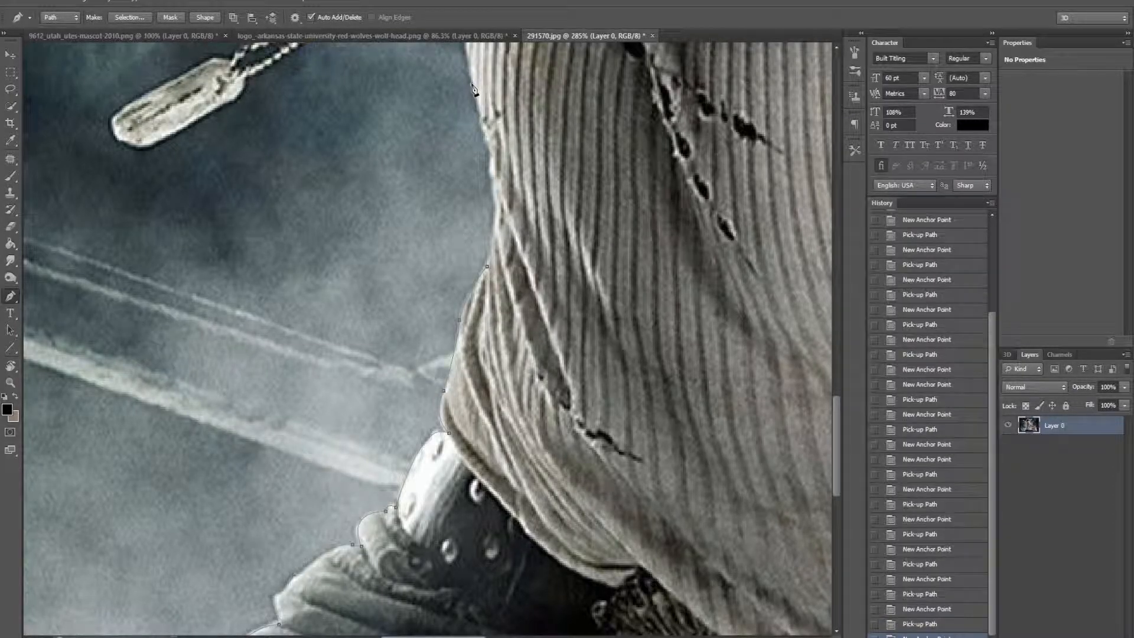
pyautogui.click(482, 188)
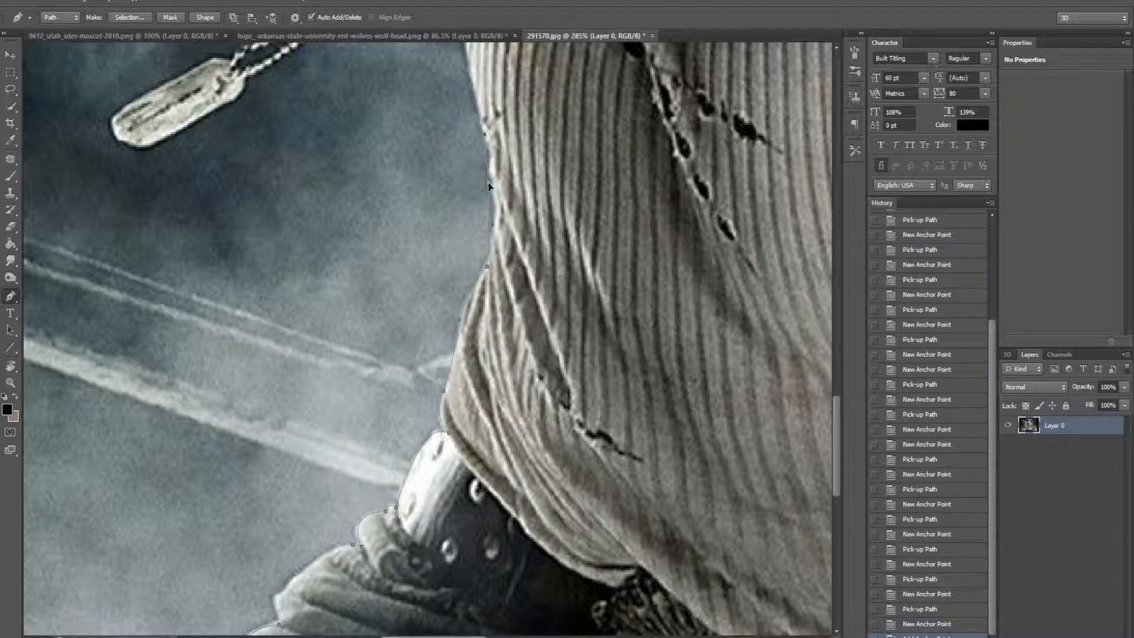
pyautogui.moveTo(489, 182); pyautogui.dragTo(489, 182)
pyautogui.scroll(-3, 469, 255)
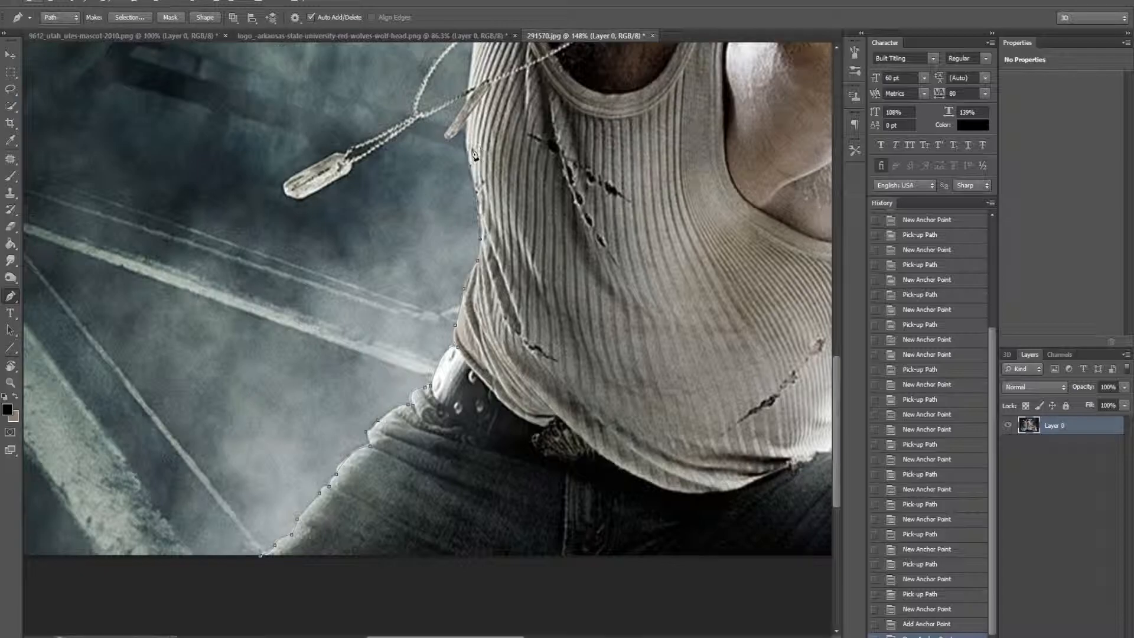
# Trace the path around the hanging dog tag and its chain, and continue up the shirt's side toward the raised arm.
pyautogui.scroll(2, 476, 150)
pyautogui.scroll(-3, 365, 300)
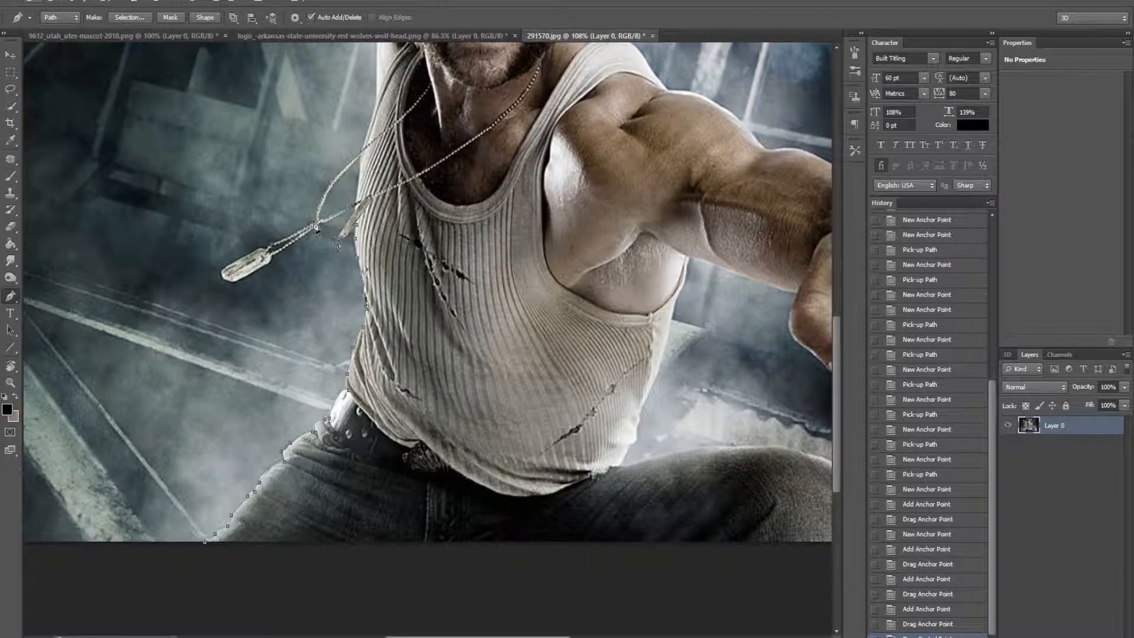
pyautogui.scroll(5, 338, 244)
pyautogui.scroll(-3, 330, 241)
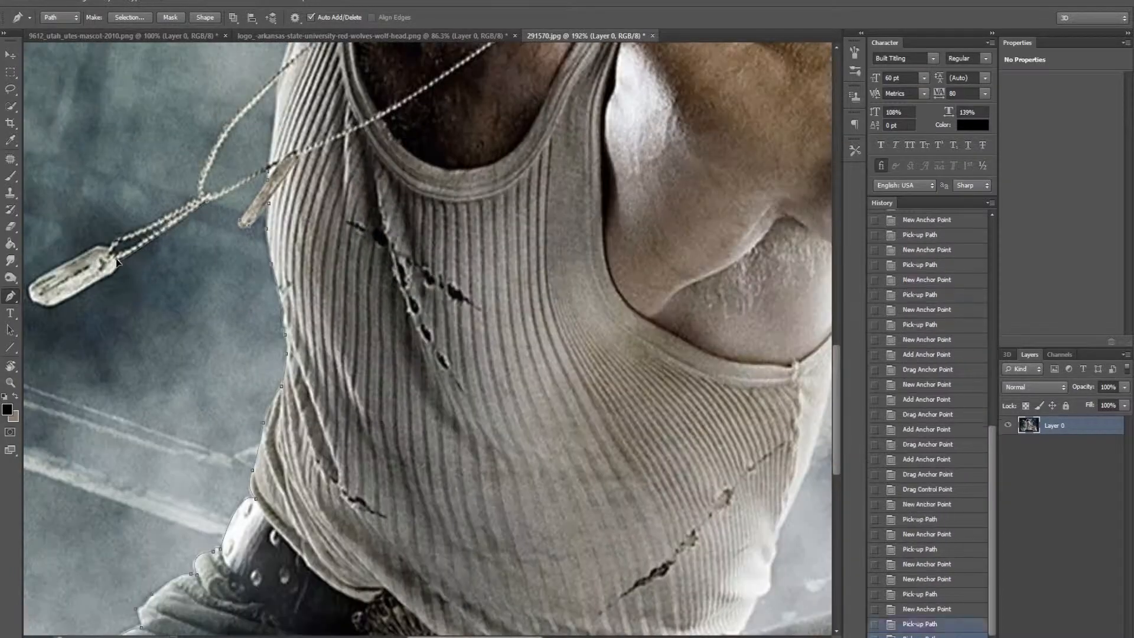
pyautogui.scroll(4, 117, 262)
pyautogui.moveTo(116, 262)
pyautogui.mouseDown()
pyautogui.moveTo(195, 248)
pyautogui.moveTo(381, 248)
pyautogui.mouseUp()
pyautogui.click(241, 331)
pyautogui.click(190, 316)
pyautogui.click(372, 180)
pyautogui.scroll(-3, 509, 200)
pyautogui.click(540, 176)
# Trace the path along the underside of the raised forearm and around the lower knuckles of the fist.
pyautogui.scroll(-4, 548, 164)
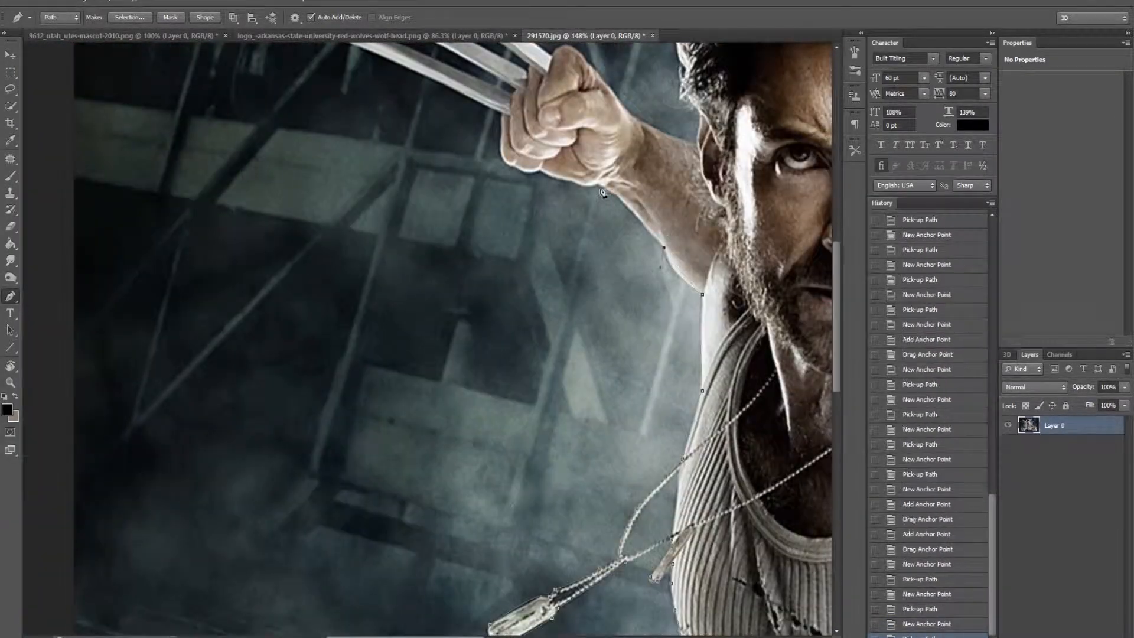
pyautogui.click(602, 185)
pyautogui.scroll(4, 602, 187)
pyautogui.click(478, 227)
pyautogui.click(392, 212)
pyautogui.scroll(1, 392, 210)
pyautogui.click(345, 154)
pyautogui.click(358, 207)
# Trace the path along the lower edge of the lowest claw out to its tip.
pyautogui.scroll(-3, 357, 206)
pyautogui.click(74, 94)
pyautogui.scroll(-3, 74, 95)
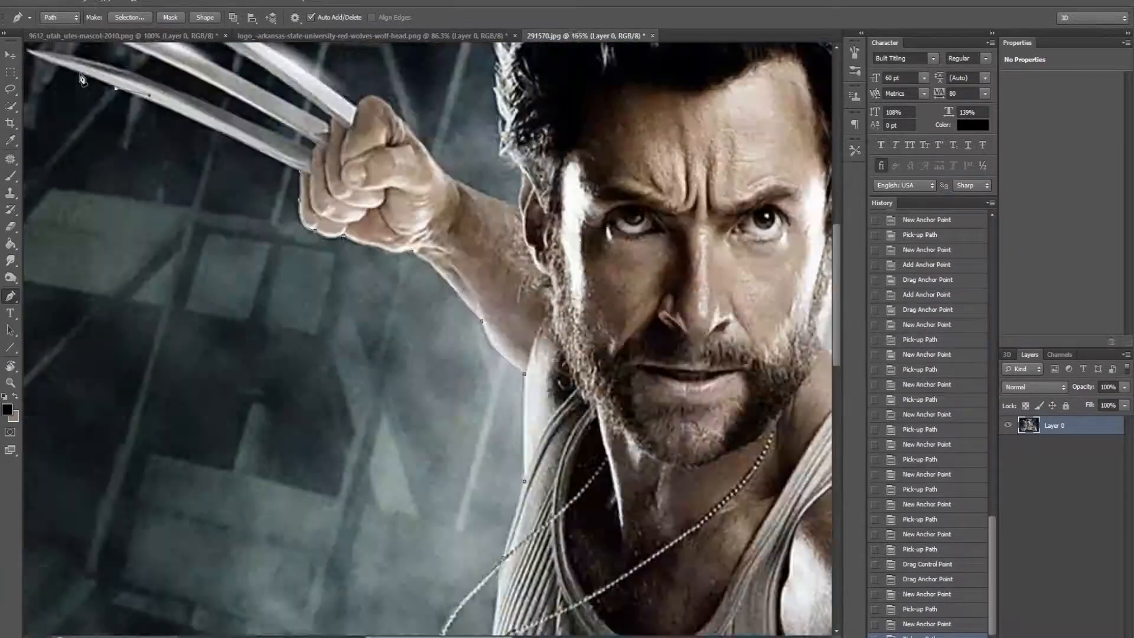
pyautogui.moveTo(83, 76); pyautogui.dragTo(340, 211)
pyautogui.scroll(3, 341, 211)
pyautogui.click(187, 178)
# Trace the path from the lowest claw's tip back along its upper edge to the fist.
pyautogui.scroll(5, 195, 165)
pyautogui.click(135, 276)
pyautogui.scroll(-4, 390, 333)
pyautogui.click(530, 266)
pyautogui.click(608, 388)
pyautogui.moveTo(608, 387); pyautogui.dragTo(203, 386)
pyautogui.click(645, 586)
pyautogui.moveTo(496, 517); pyautogui.dragTo(494, 510)
pyautogui.click(657, 566)
# Trace the path around the middle claw, curving its anchors to follow both blade edges.
pyautogui.scroll(-4, 348, 466)
pyautogui.click(117, 310)
pyautogui.moveTo(328, 418); pyautogui.dragTo(325, 408)
pyautogui.click(562, 496)
pyautogui.moveTo(234, 358); pyautogui.dragTo(233, 333)
pyautogui.moveTo(373, 400); pyautogui.dragTo(372, 391)
pyautogui.click(564, 480)
# Trace the path around the uppermost claw, from its lower edge to the tip and back to the knuckle.
pyautogui.click(438, 390)
pyautogui.scroll(4, 440, 394)
pyautogui.moveTo(603, 502); pyautogui.dragTo(595, 494)
pyautogui.scroll(-5, 299, 382)
pyautogui.scroll(3, 65, 147)
pyautogui.click(44, 237)
pyautogui.click(169, 265)
pyautogui.moveTo(311, 354); pyautogui.dragTo(317, 348)
pyautogui.moveTo(455, 440); pyautogui.dragTo(467, 456)
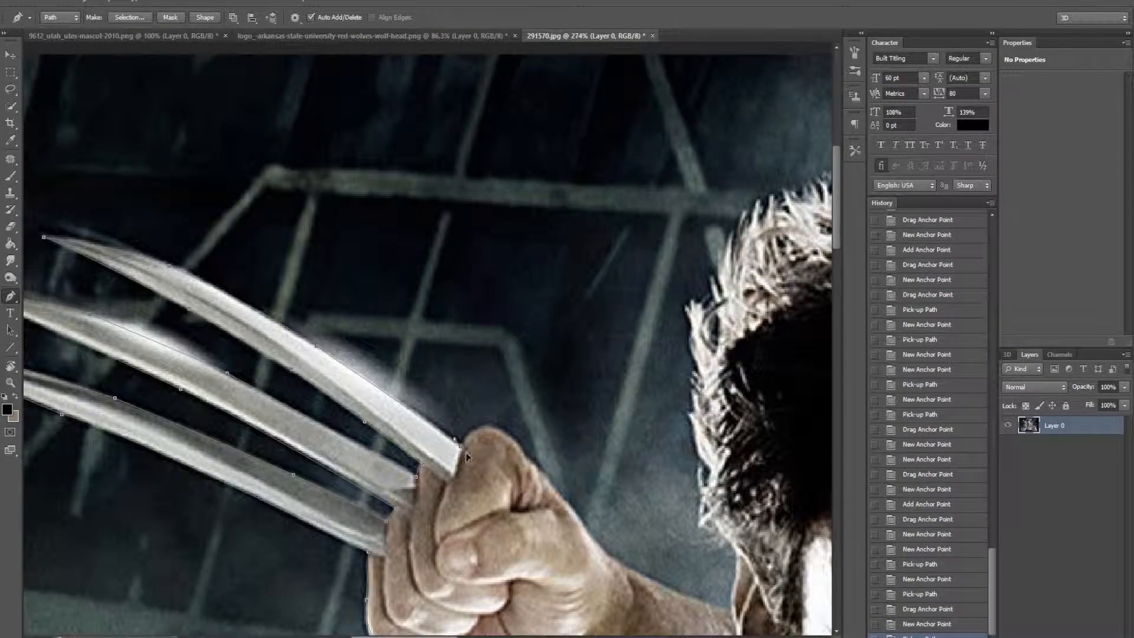
# Trace the path from the raised arm beside the ear up the jagged outer edge of the hair.
pyautogui.moveTo(732, 608); pyautogui.dragTo(751, 610)
pyautogui.click(735, 551)
pyautogui.moveTo(708, 472); pyautogui.dragTo(776, 456)
pyautogui.keyDown('alt'); pyautogui.click(707, 471); pyautogui.keyUp('alt')
pyautogui.moveTo(691, 304)
pyautogui.mouseDown()
pyautogui.moveTo(692, 362)
pyautogui.moveTo(714, 342)
pyautogui.mouseUp()
pyautogui.moveTo(737, 223); pyautogui.dragTo(745, 208)
pyautogui.moveTo(784, 204); pyautogui.dragTo(549, 309)
# Trace the path over the top of the man's hair, with a curved segment following the crown.
pyautogui.click(550, 309)
pyautogui.click(614, 279)
pyautogui.click(752, 199)
pyautogui.moveTo(797, 222)
pyautogui.mouseDown()
pyautogui.moveTo(503, 223)
pyautogui.moveTo(563, 236)
pyautogui.mouseUp()
pyautogui.click(563, 241)
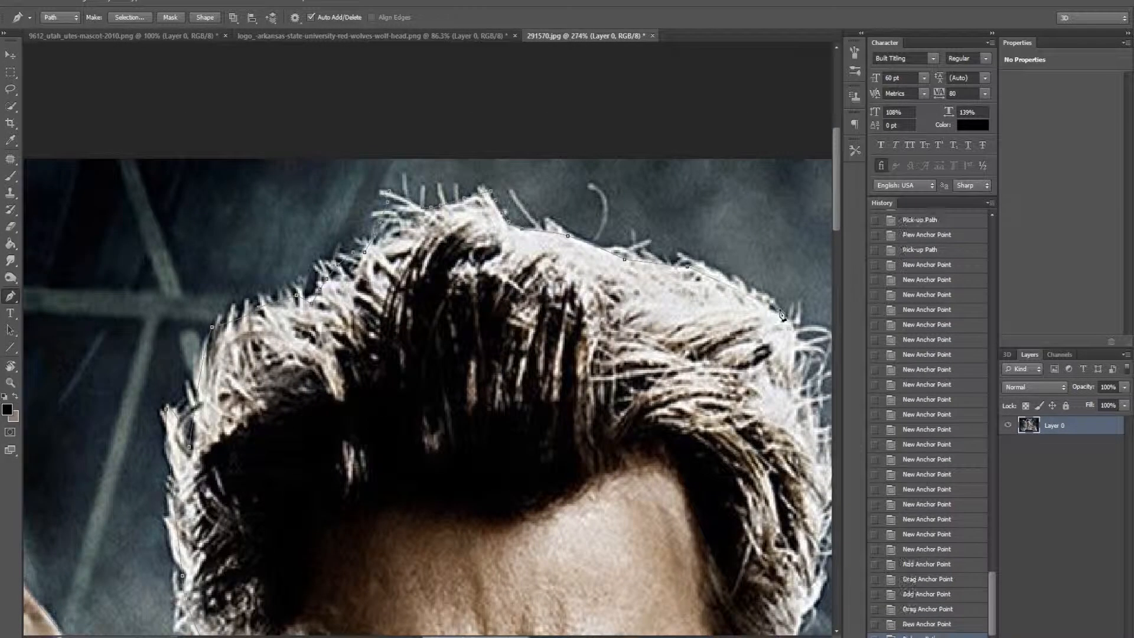
# Trace the path down the far side of the hair and past the jaw to the neck.
pyautogui.moveTo(791, 362); pyautogui.dragTo(596, 289)
pyautogui.click(631, 401)
pyautogui.scroll(-5, 614, 449)
pyautogui.moveTo(629, 431); pyautogui.dragTo(616, 431)
pyautogui.click(532, 433)
pyautogui.click(522, 441)
pyautogui.click(499, 513)
pyautogui.scroll(-2, 502, 511)
# Trace the path from the neck along the tank top strap to the outstretched arm's shoulder, curving its segments.
pyautogui.moveTo(581, 462); pyautogui.dragTo(580, 473)
pyautogui.click(627, 476)
pyautogui.scroll(-4, 627, 476)
pyautogui.click(698, 360)
pyautogui.click(749, 439)
pyautogui.moveTo(749, 439); pyautogui.dragTo(572, 322)
pyautogui.click(755, 401)
pyautogui.moveTo(674, 364); pyautogui.dragTo(644, 367)
# Trace the path along the upper contour of the outstretched arm to the wrist, curving its segments.
pyautogui.moveTo(768, 378); pyautogui.dragTo(477, 378)
pyautogui.click(520, 404)
pyautogui.moveTo(428, 376); pyautogui.dragTo(427, 365)
pyautogui.click(608, 455)
pyautogui.scroll(3, 704, 440)
pyautogui.click(758, 496)
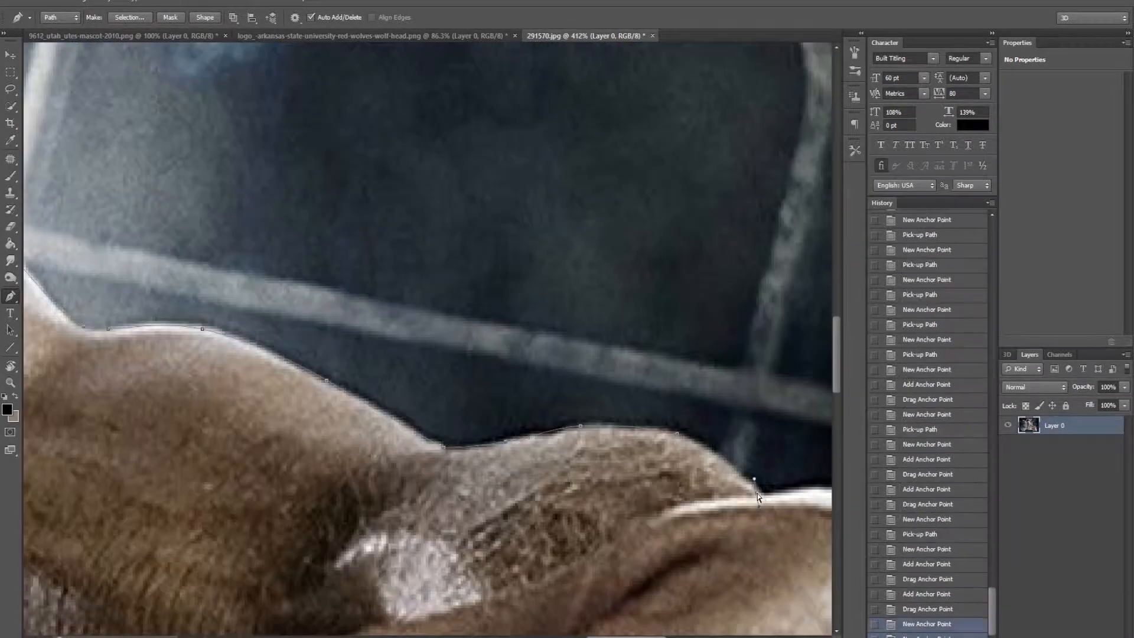
# Trace the path over the back of the forward fist and its knuckles to the outer claw.
pyautogui.scroll(-5, 758, 496)
pyautogui.click(675, 349)
pyautogui.moveTo(620, 319); pyautogui.dragTo(621, 315)
pyautogui.click(721, 460)
pyautogui.click(749, 483)
pyautogui.scroll(-4, 752, 476)
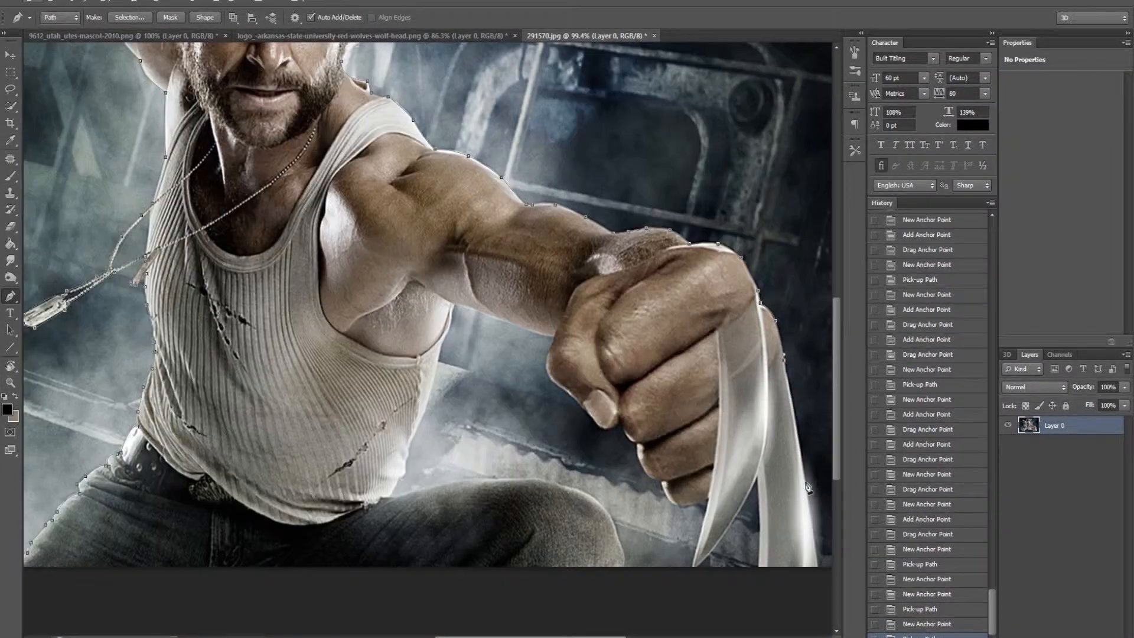
# Trace the path around the two front claws, following their edges along the image's lower border to the inner claw's tip.
pyautogui.scroll(2, 812, 473)
pyautogui.moveTo(813, 473); pyautogui.dragTo(661, 271)
pyautogui.click(661, 273)
pyautogui.click(681, 407)
pyautogui.click(585, 405)
pyautogui.click(583, 263)
pyautogui.click(486, 407)
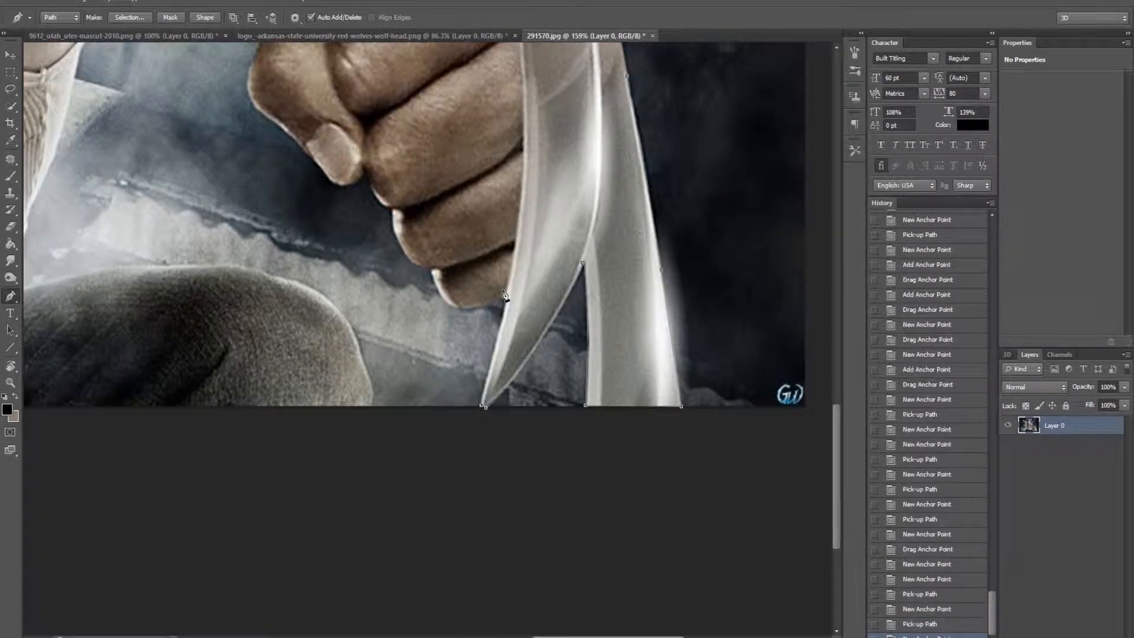
# Trace the path from the inner claw around the curled fingers and thumb of the forward fist to the wrist.
pyautogui.moveTo(431, 269); pyautogui.dragTo(432, 253)
pyautogui.moveTo(390, 206); pyautogui.dragTo(390, 173)
pyautogui.click(366, 175)
pyautogui.moveTo(368, 179); pyautogui.dragTo(413, 176)
pyautogui.click(385, 203)
pyautogui.moveTo(262, 124); pyautogui.dragTo(231, 58)
pyautogui.scroll(-5, 231, 58)
pyautogui.scroll(4, 312, 152)
pyautogui.click(189, 79)
pyautogui.scroll(-3, 190, 78)
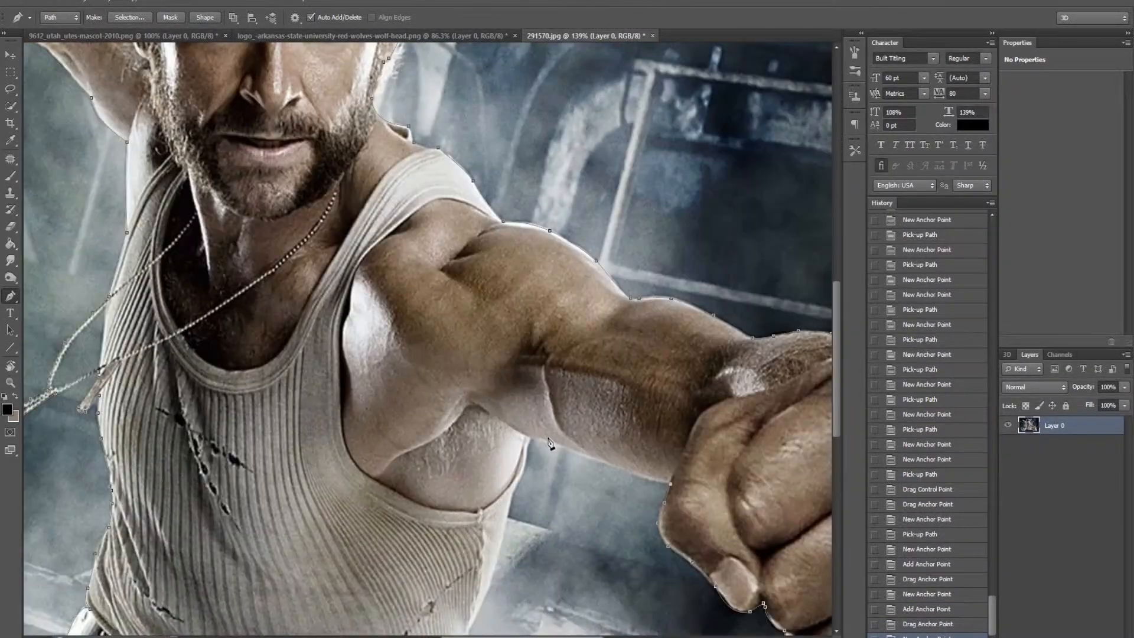
# Trace the path along the underside of the outstretched arm to the armpit and the tank top.
pyautogui.scroll(2, 531, 414)
pyautogui.click(787, 383)
pyautogui.click(516, 292)
pyautogui.click(505, 329)
pyautogui.click(471, 453)
# Trace the path down the side edge of the tank top to where it meets the jeans.
pyautogui.scroll(-5, 471, 454)
pyautogui.click(388, 419)
pyautogui.moveTo(425, 322); pyautogui.dragTo(436, 321)
pyautogui.click(392, 369)
pyautogui.moveTo(384, 415); pyautogui.dragTo(391, 431)
pyautogui.click(362, 435)
pyautogui.click(339, 486)
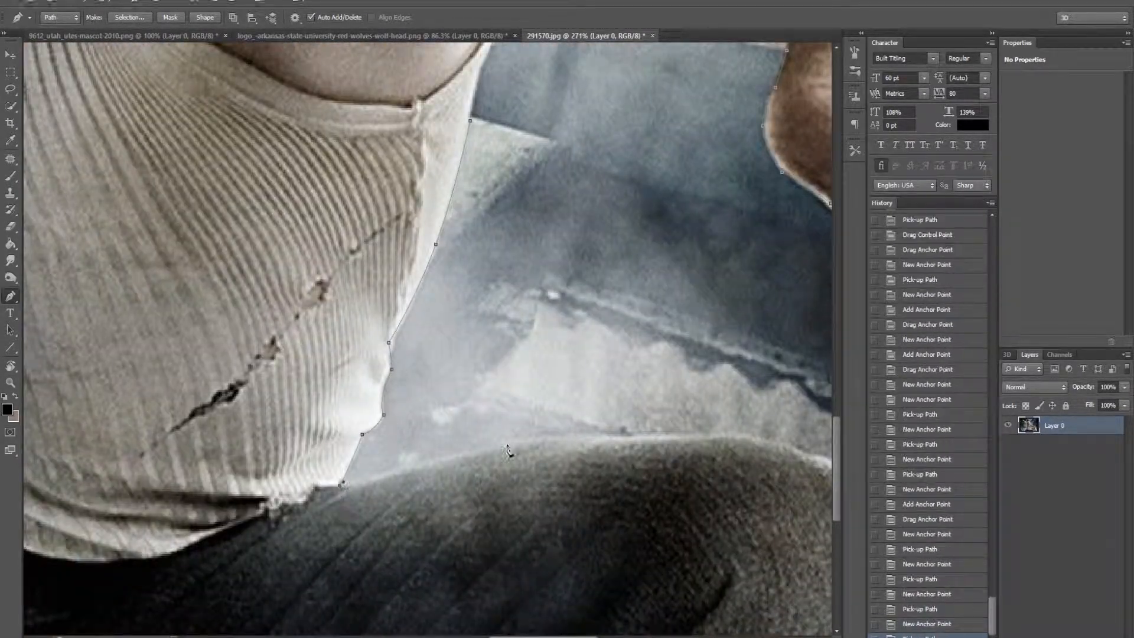
# Trace the path over the bent knee and along the image's lower border, closing it at its starting point.
pyautogui.moveTo(719, 449); pyautogui.dragTo(400, 337)
pyautogui.moveTo(627, 391)
pyautogui.mouseDown()
pyautogui.moveTo(656, 422)
pyautogui.moveTo(641, 408)
pyautogui.mouseUp()
pyautogui.click(680, 560)
pyautogui.scroll(-8, 680, 560)
pyautogui.scroll(4, 329, 494)
pyautogui.click(170, 536)
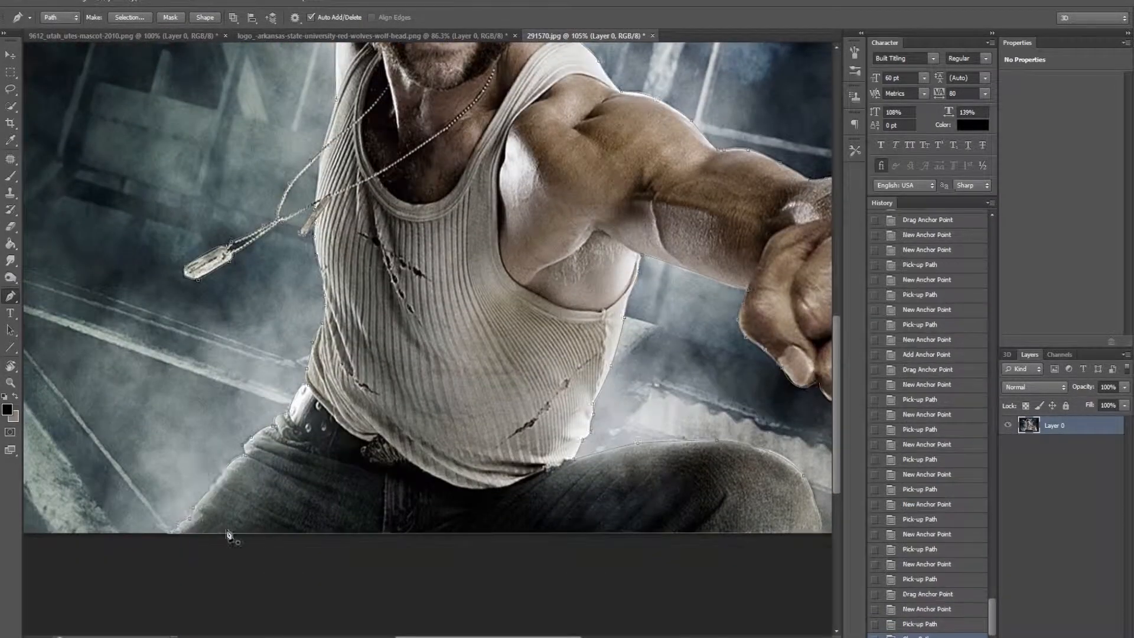
# Convert the closed path to an inverted selection and delete the background around the man, leaving nothing selected.
pyautogui.scroll(-3, 169, 536)
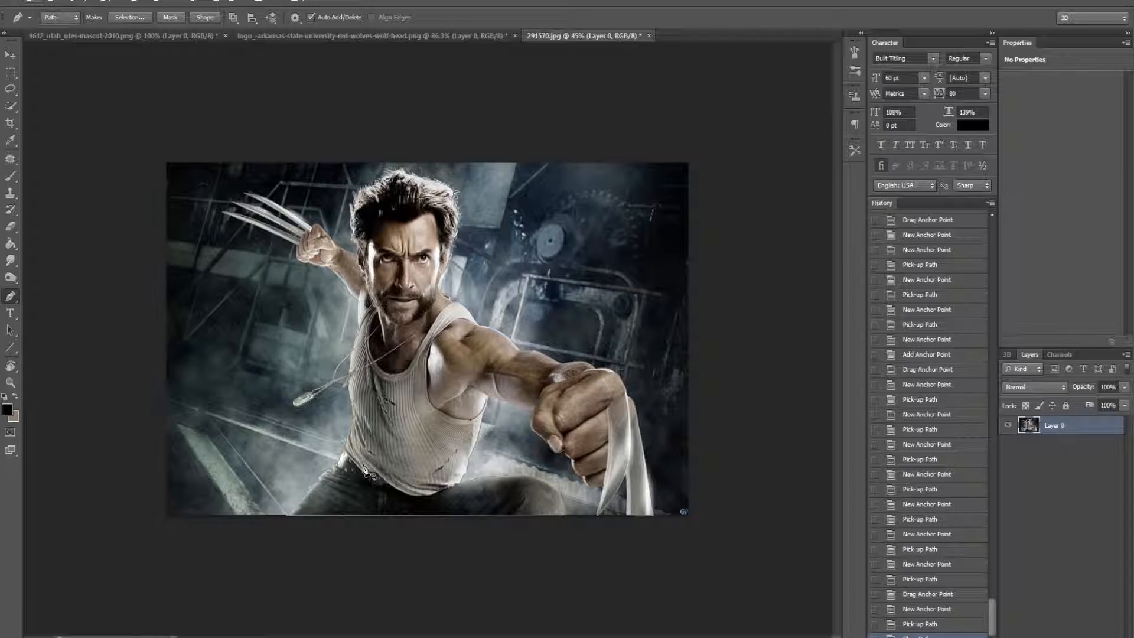
pyautogui.rightClick(430, 415)
pyautogui.click(470, 175)
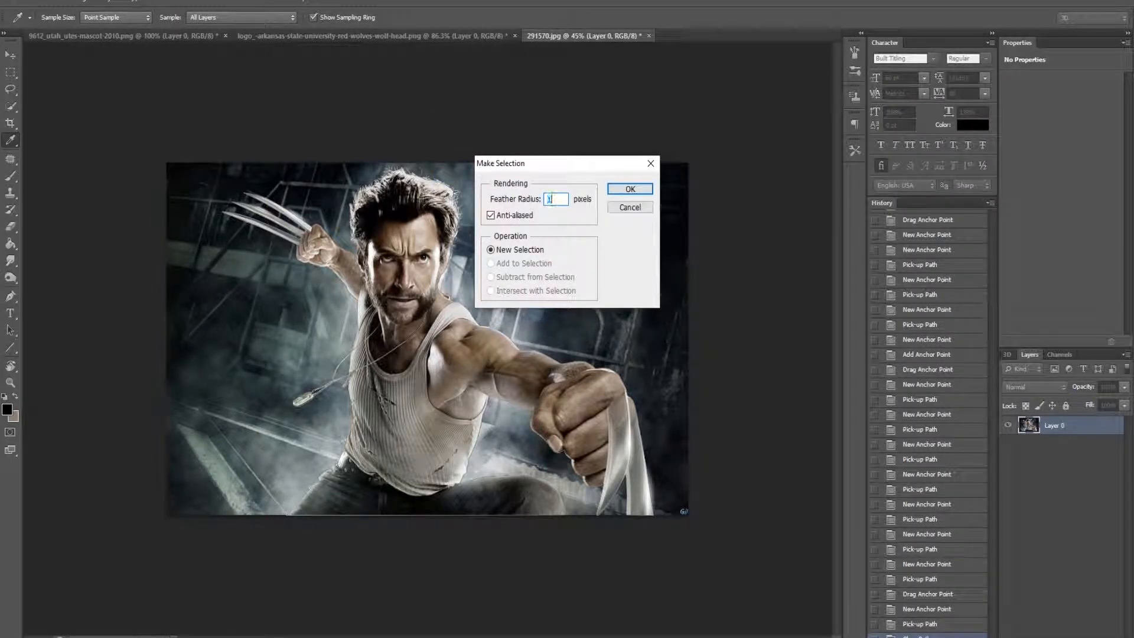
pyautogui.press('Return')
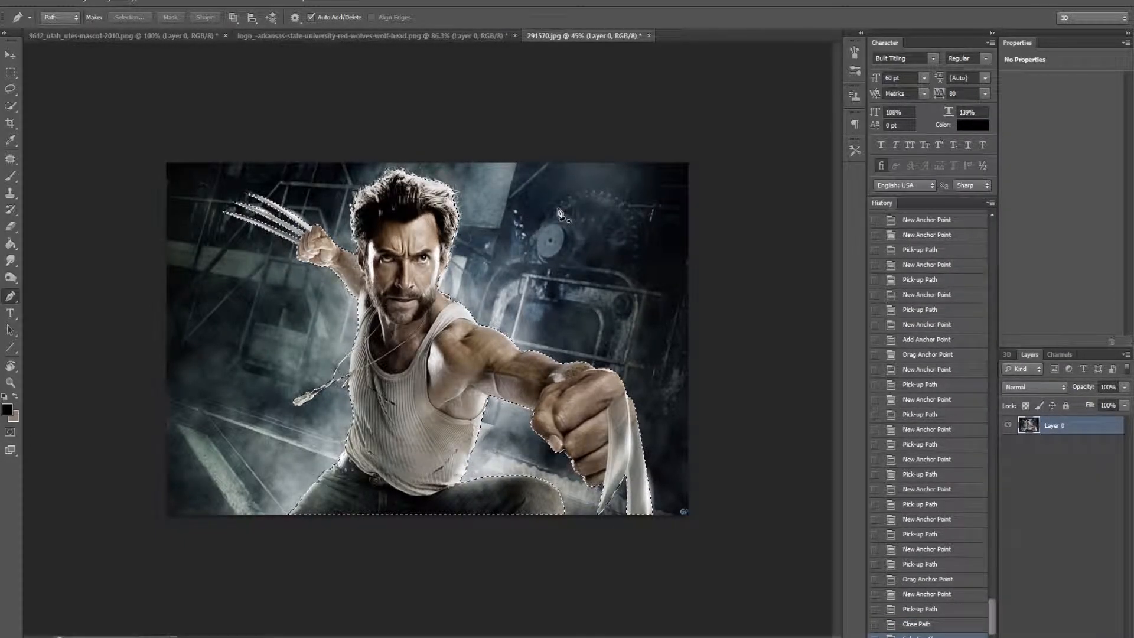
pyautogui.hotkey('ctrl', 'shift', 'i')
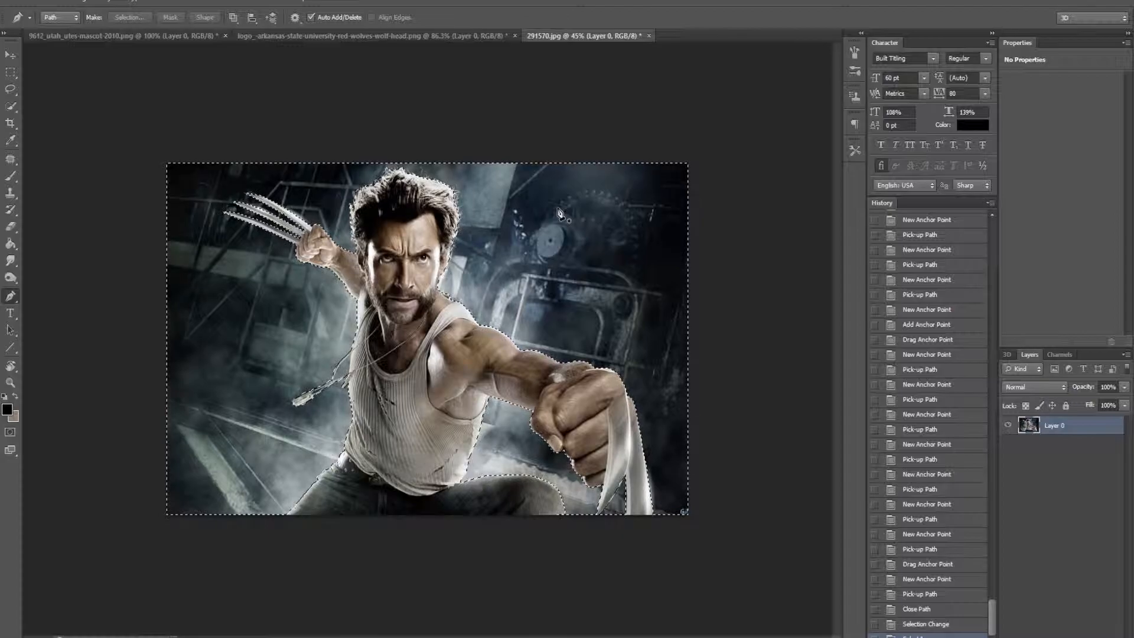
pyautogui.press('Delete')
pyautogui.hotkey('ctrl', 'd')
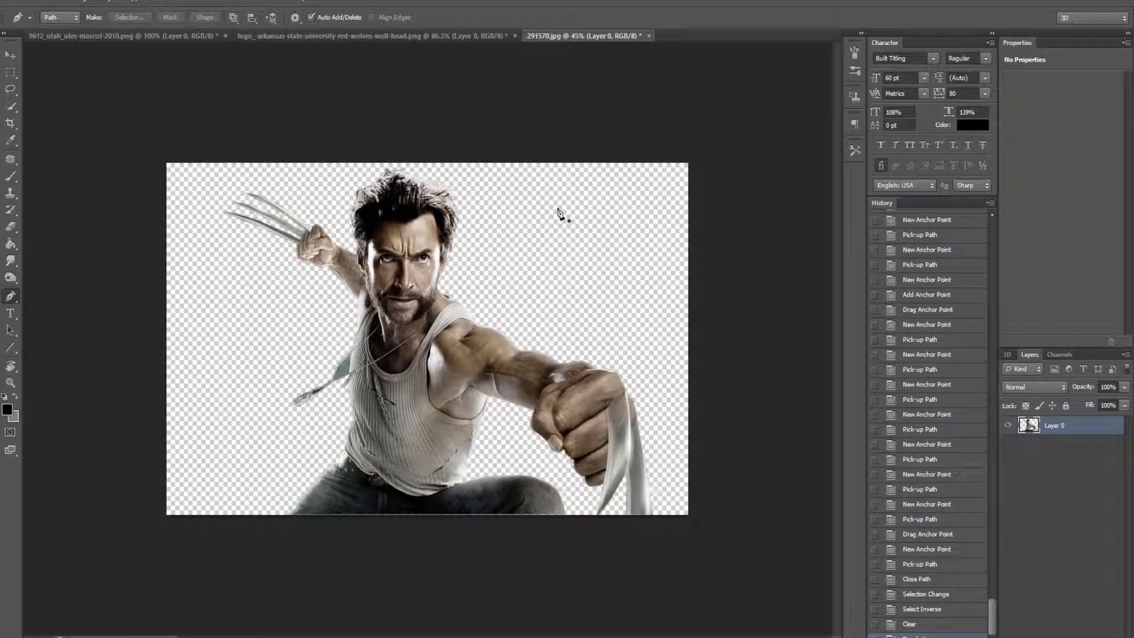
# Trace a closed path around the leftover background between the necklace chains and the tank top.
pyautogui.scroll(5, 483, 335)
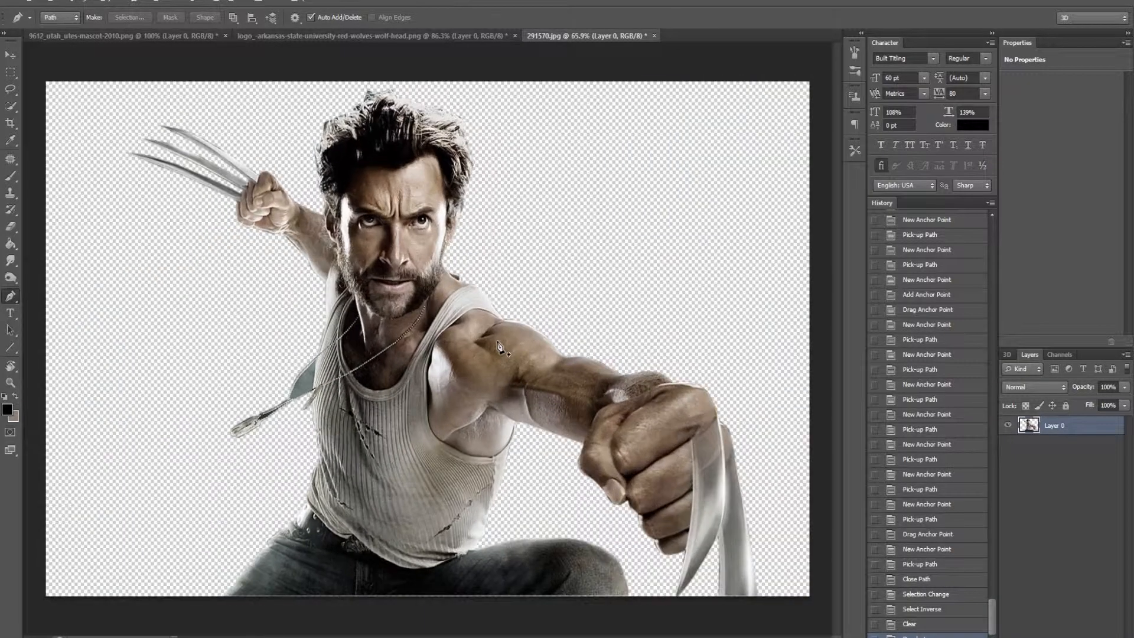
pyautogui.scroll(-4, 761, 397)
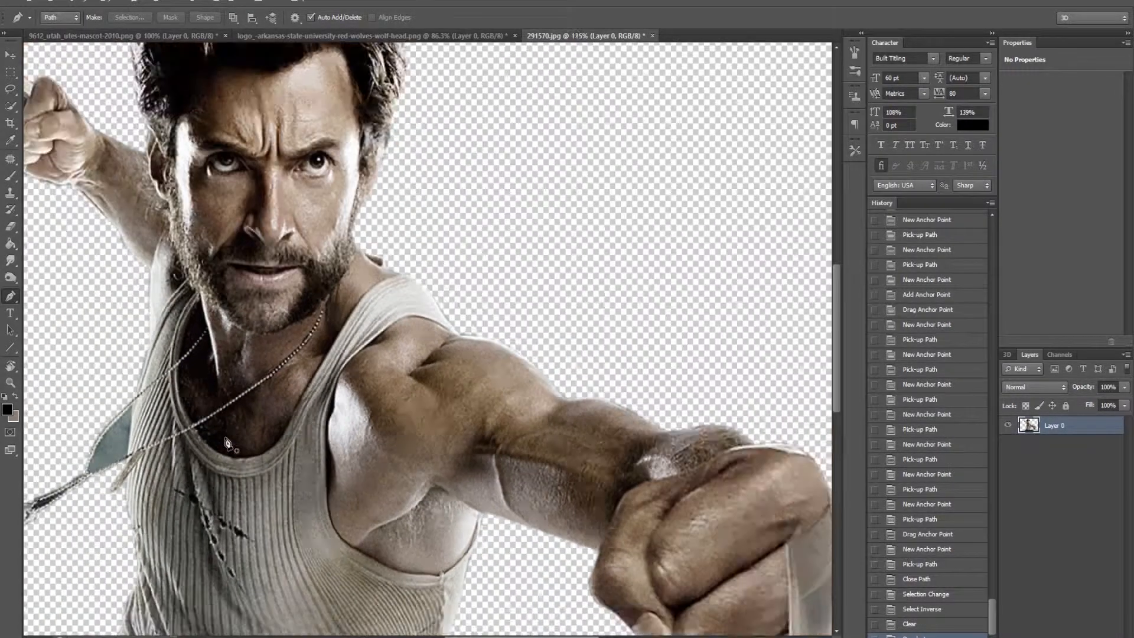
pyautogui.scroll(2, 153, 485)
pyautogui.scroll(1, 151, 482)
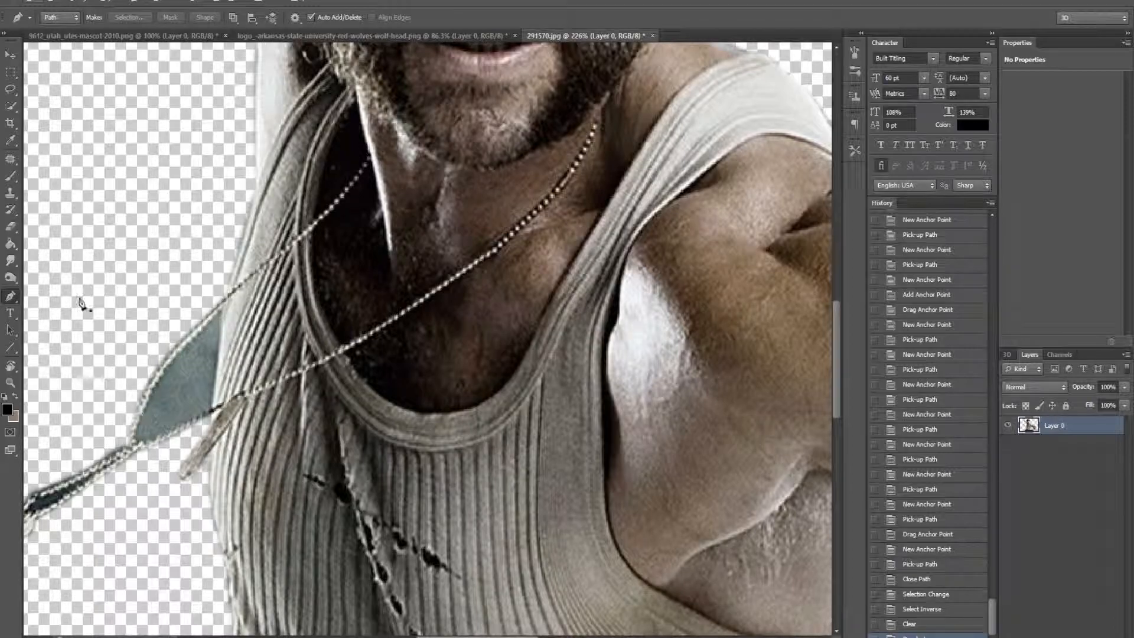
pyautogui.click(140, 444)
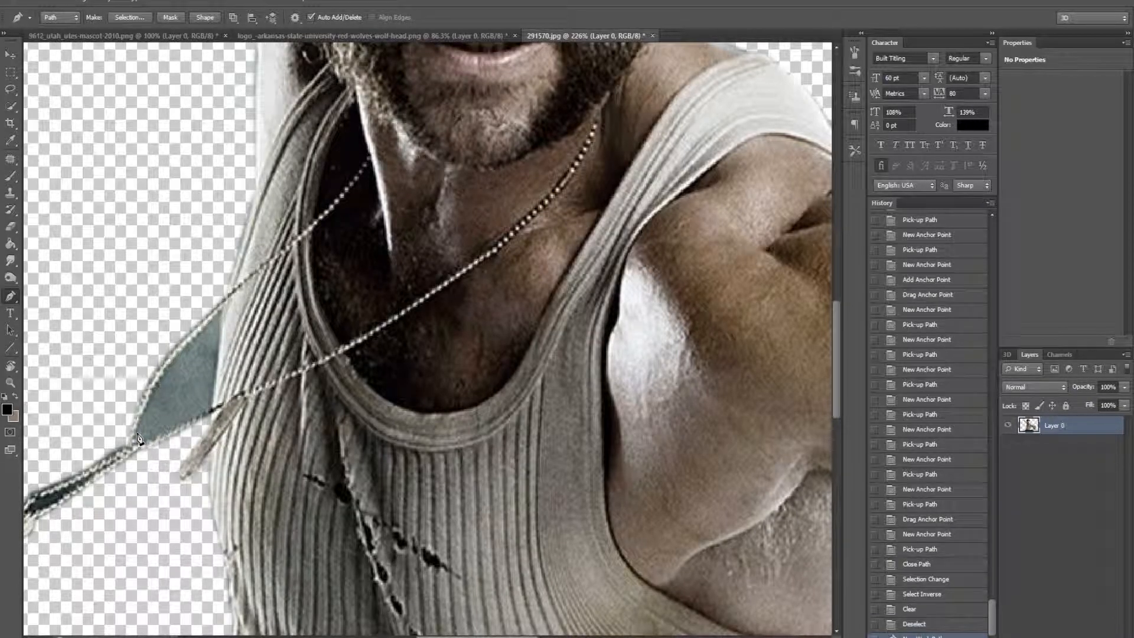
pyautogui.moveTo(259, 273); pyautogui.dragTo(265, 269)
pyautogui.keyDown('alt'); pyautogui.click(220, 310); pyautogui.keyUp('alt')
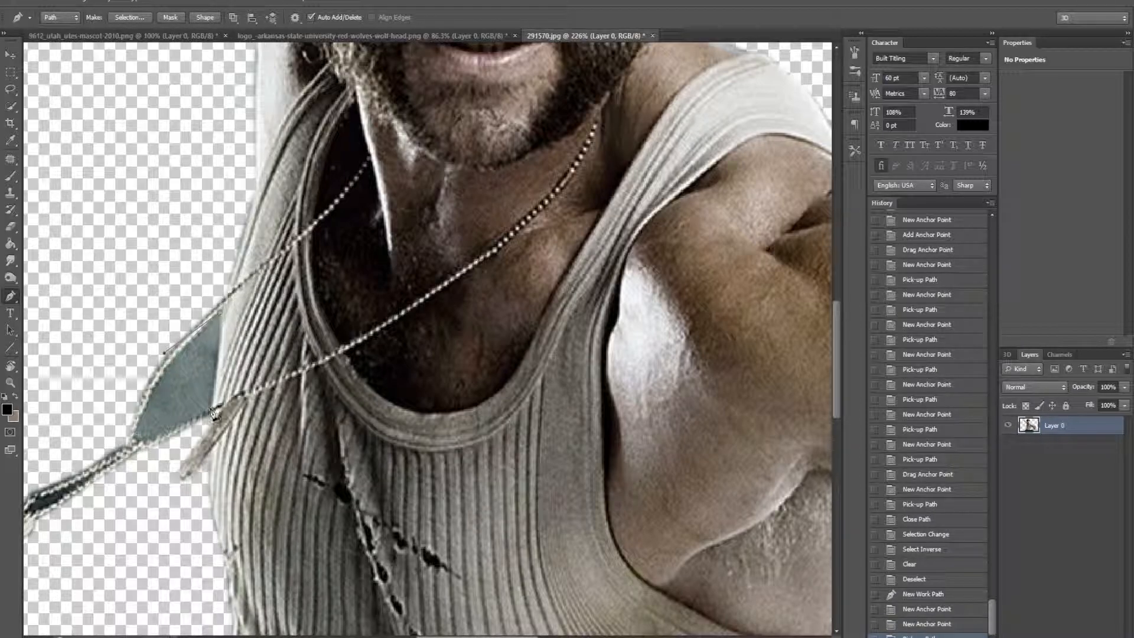
pyautogui.click(138, 440)
pyautogui.click(138, 440)
# Convert the path between the chains to a selection and delete the leftover background inside it.
pyautogui.rightClick(184, 90)
pyautogui.click(230, 151)
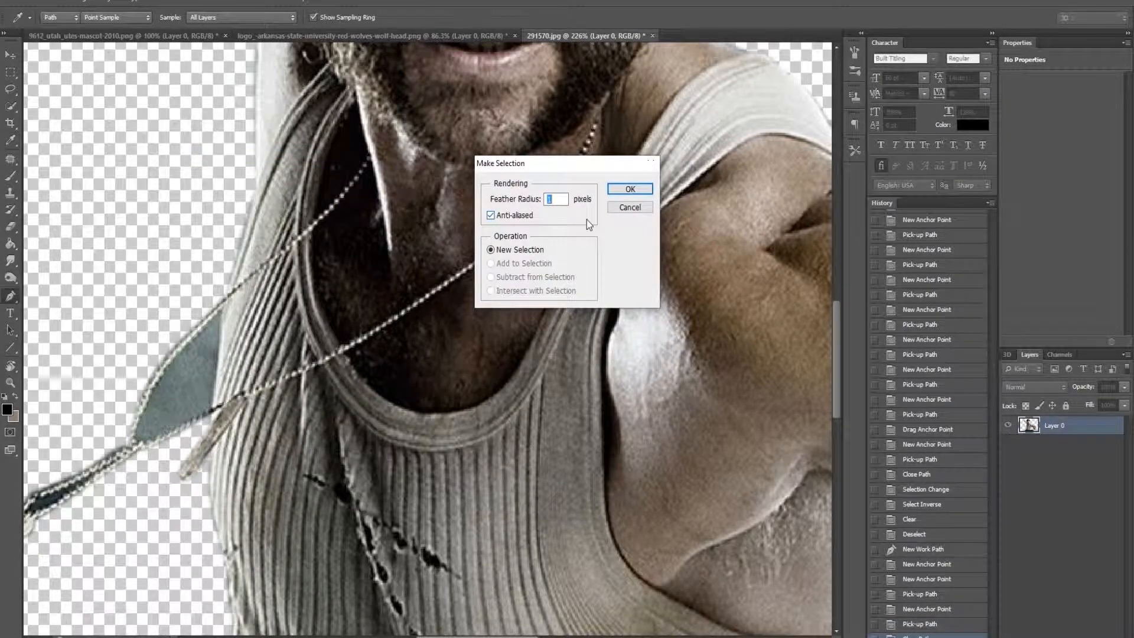
pyautogui.press('Return')
pyautogui.press('Delete')
pyautogui.hotkey('ctrl', 'd')
# Trace the dark gap in the chain beside the dog tag and convert the closed path to a selection.
pyautogui.scroll(3, 47, 511)
pyautogui.scroll(3, 46, 525)
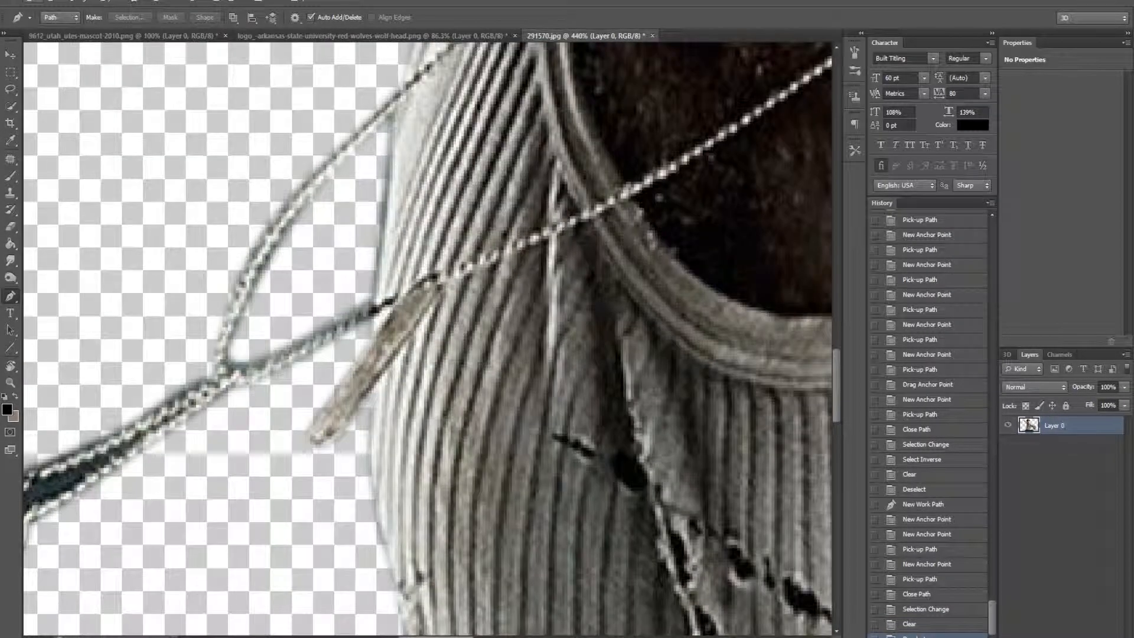
pyautogui.hscroll(-2, 45, 525)
pyautogui.hscroll(-2, 45, 525)
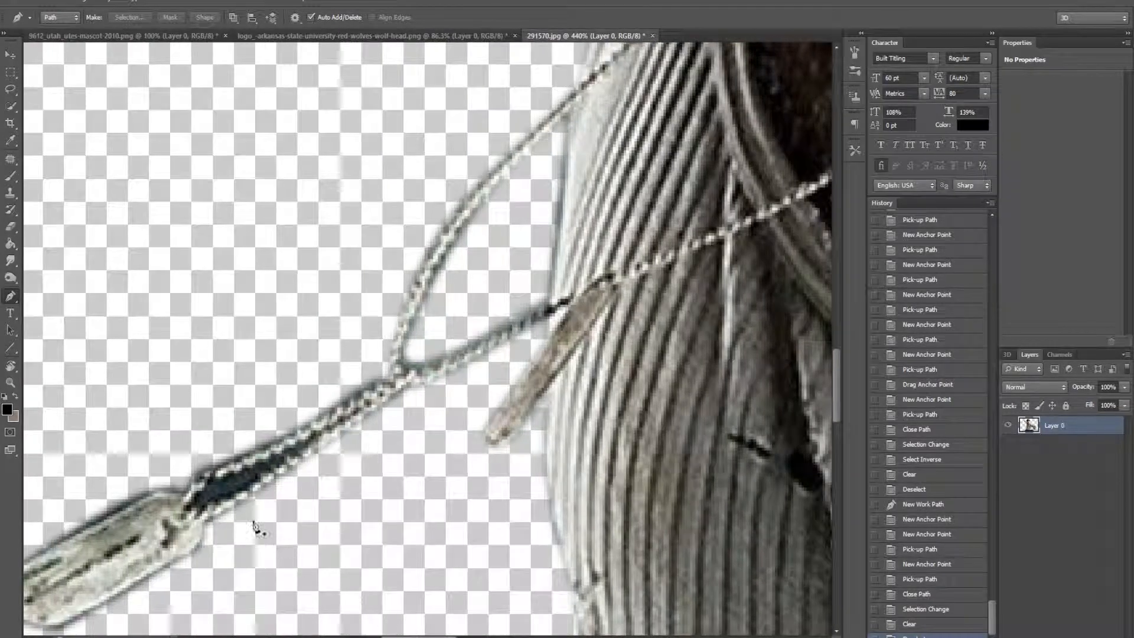
pyautogui.click(210, 483)
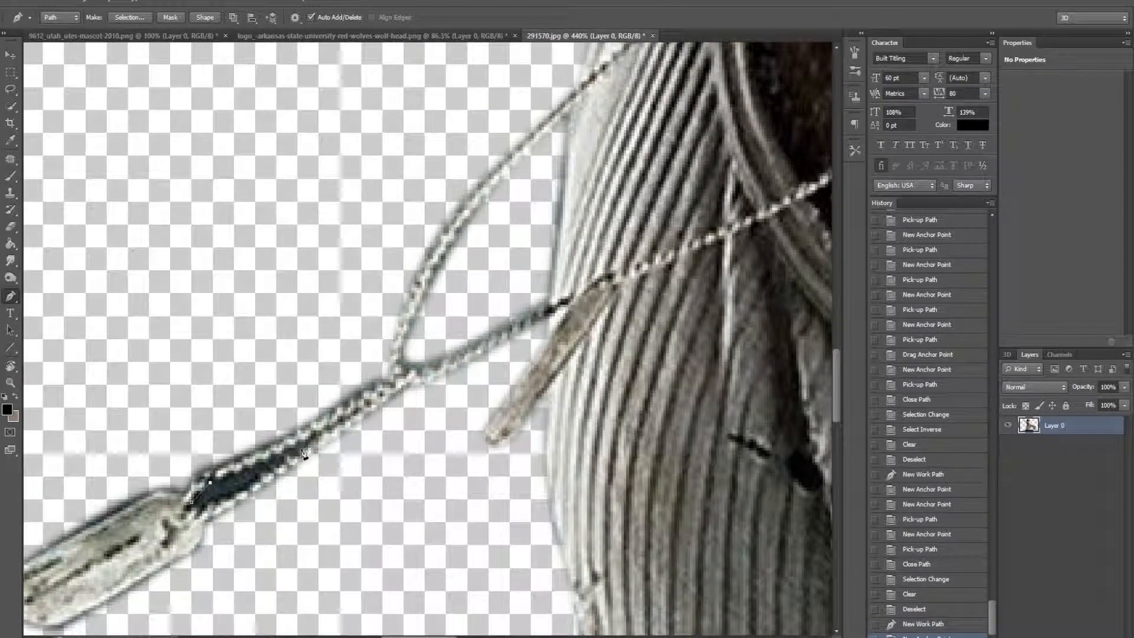
pyautogui.click(191, 507)
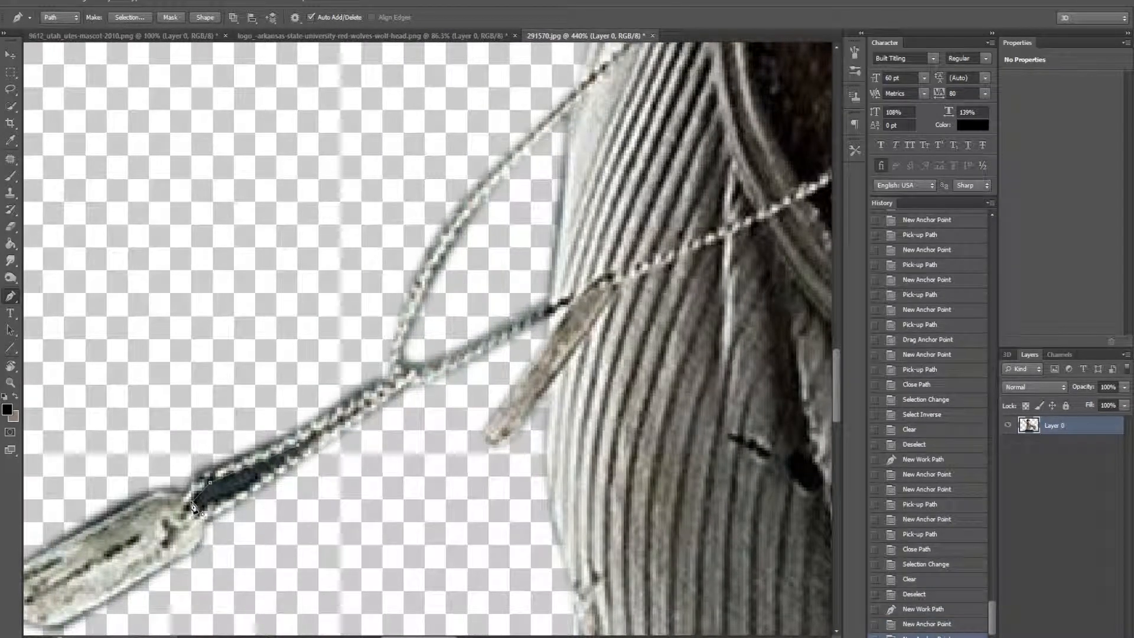
pyautogui.moveTo(191, 503); pyautogui.dragTo(159, 490)
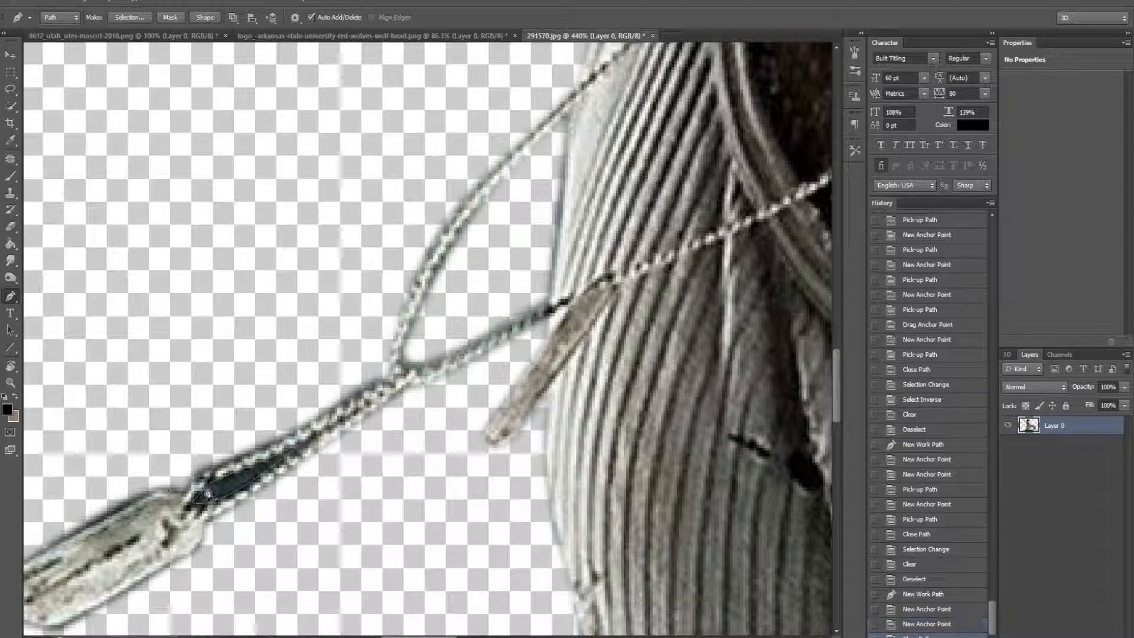
pyautogui.rightClick(225, 487)
pyautogui.click(258, 250)
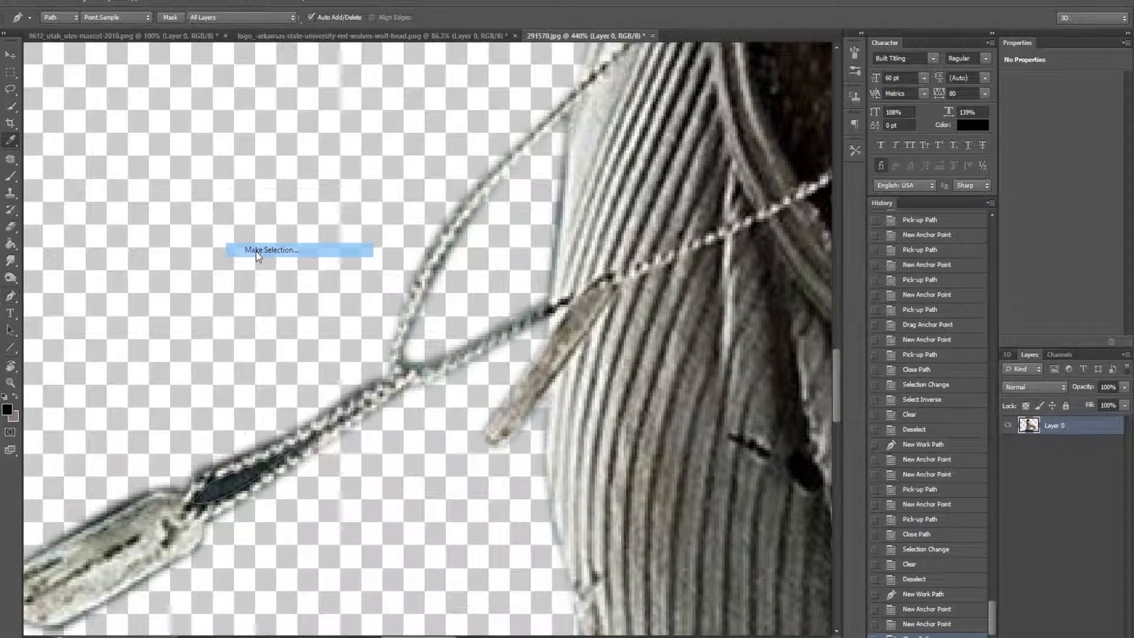
pyautogui.click(636, 192)
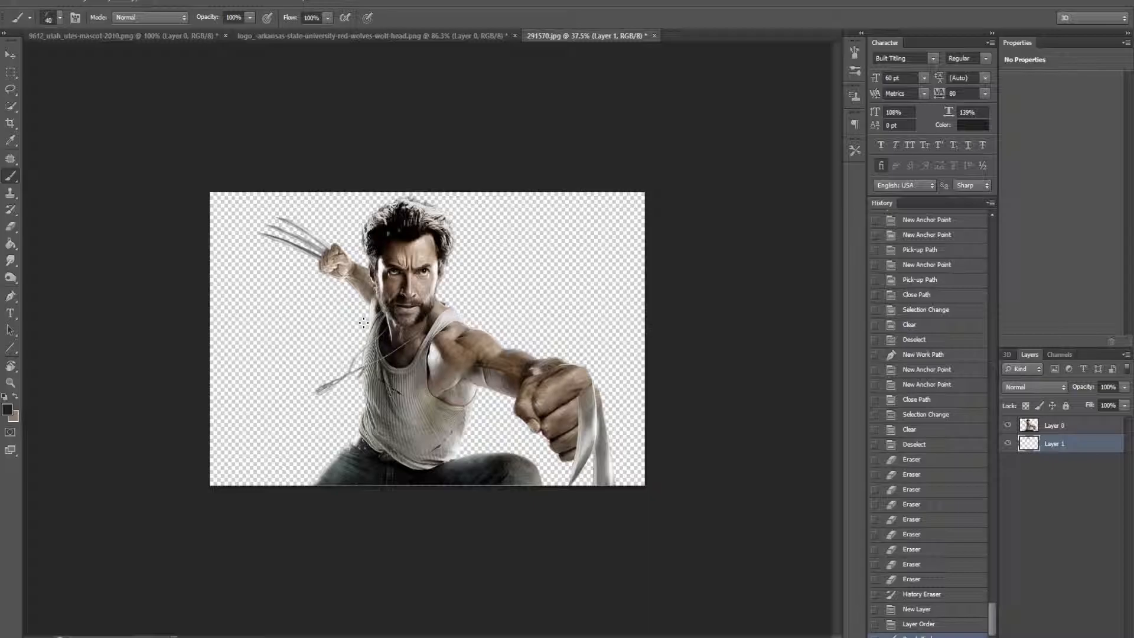
# Save a copy of the cutout as an interlaced PNG named 291570.png in the TUTORIAL folder.
pyautogui.hotkey('ctrl', 'shift', 's')
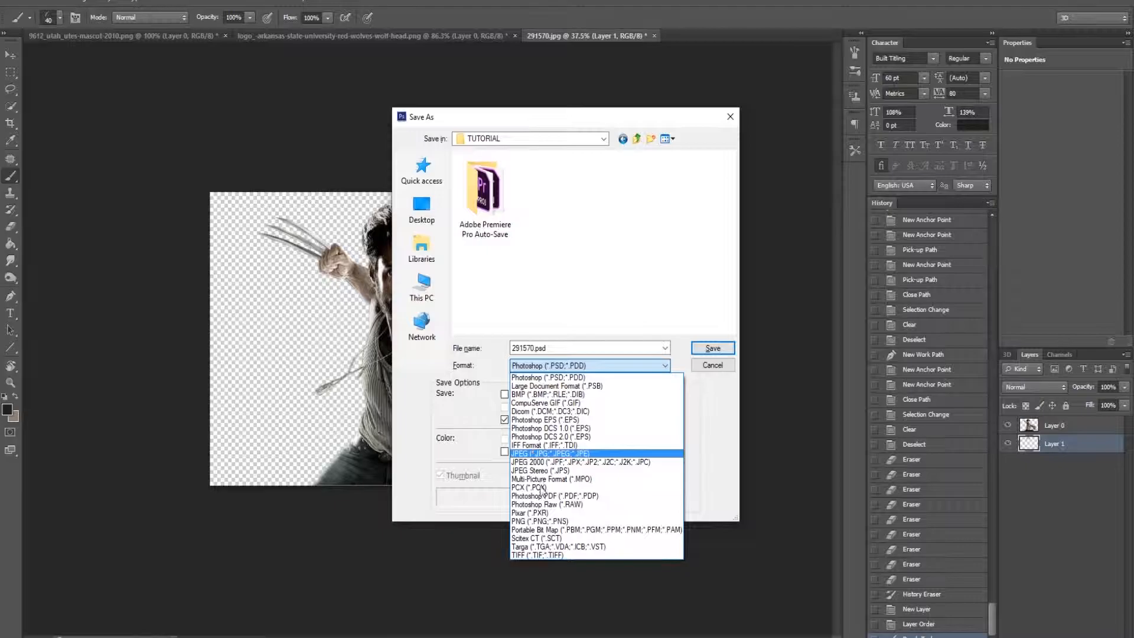
pyautogui.click(534, 521)
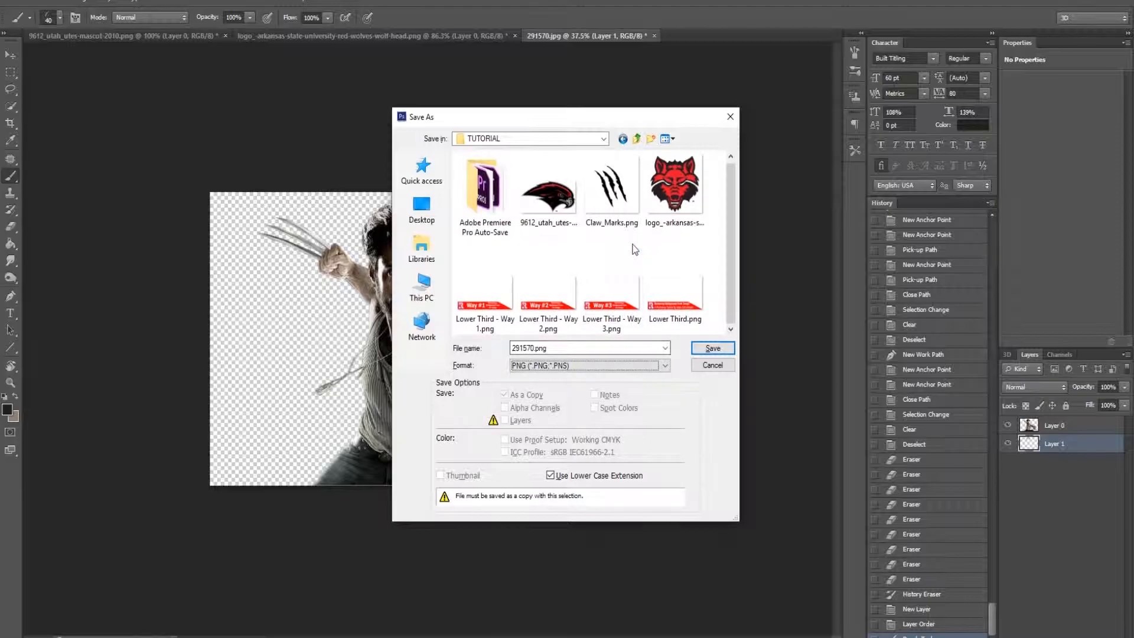
pyautogui.click(713, 348)
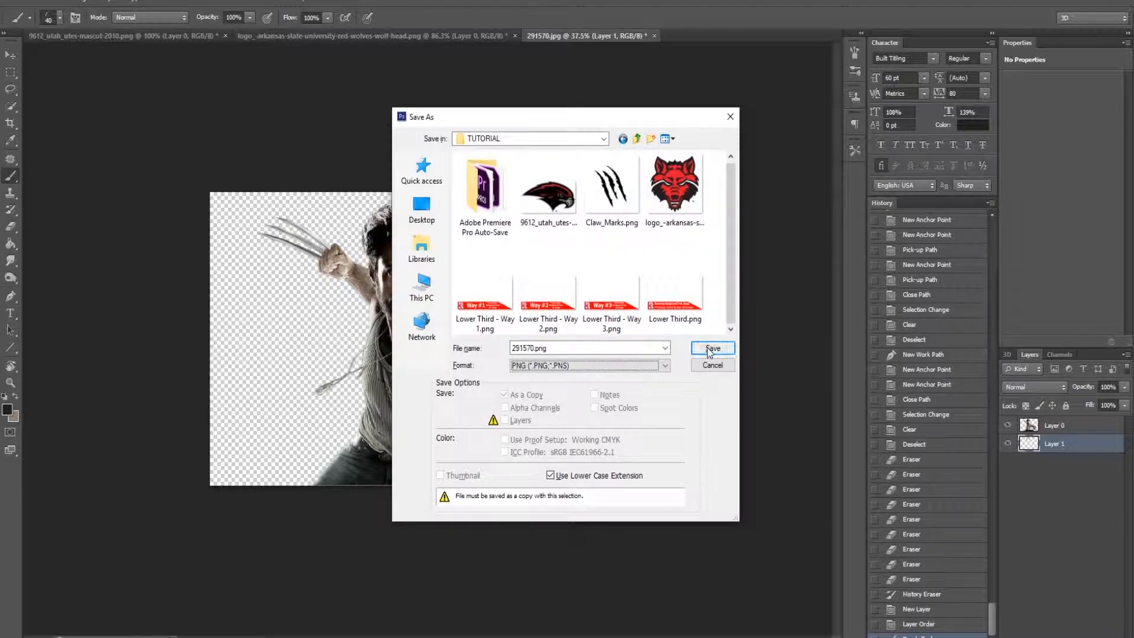
pyautogui.click(508, 266)
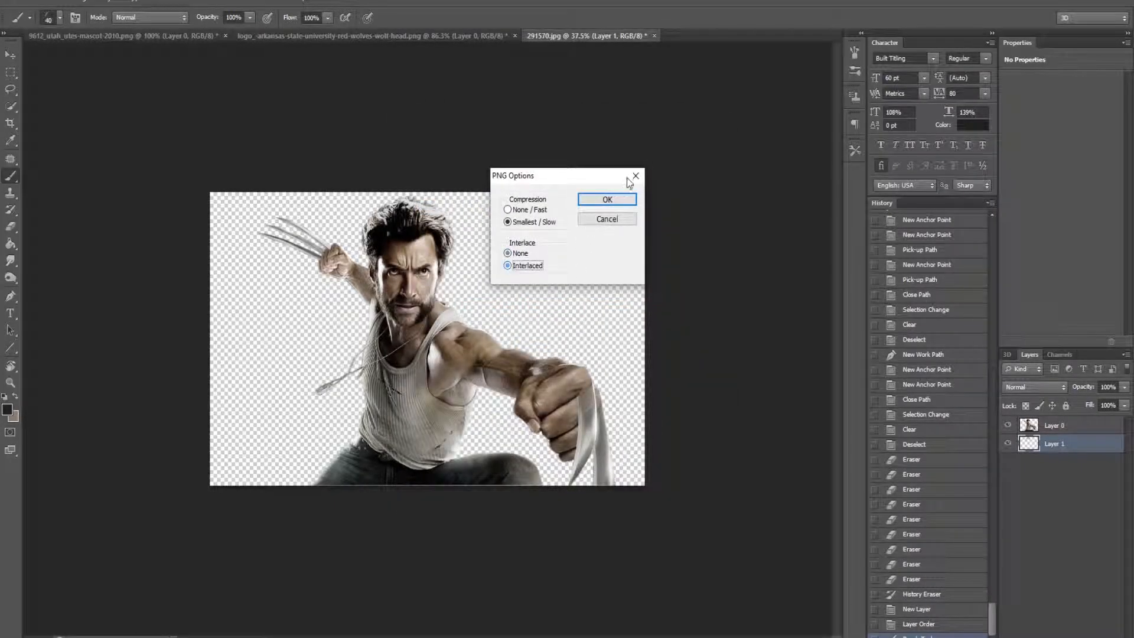
pyautogui.click(609, 200)
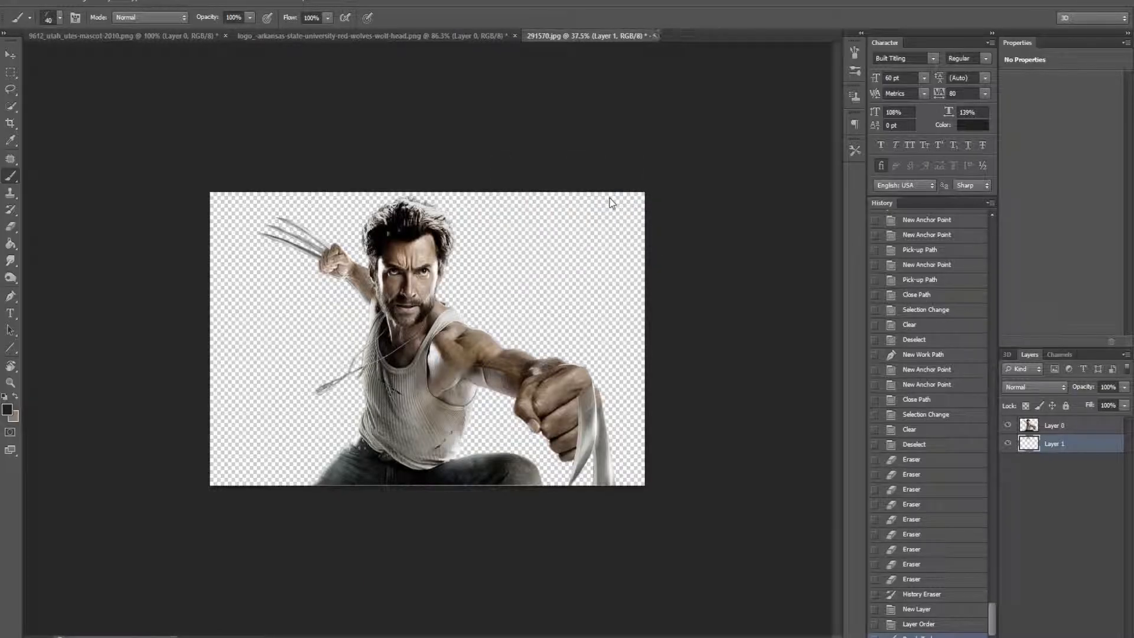